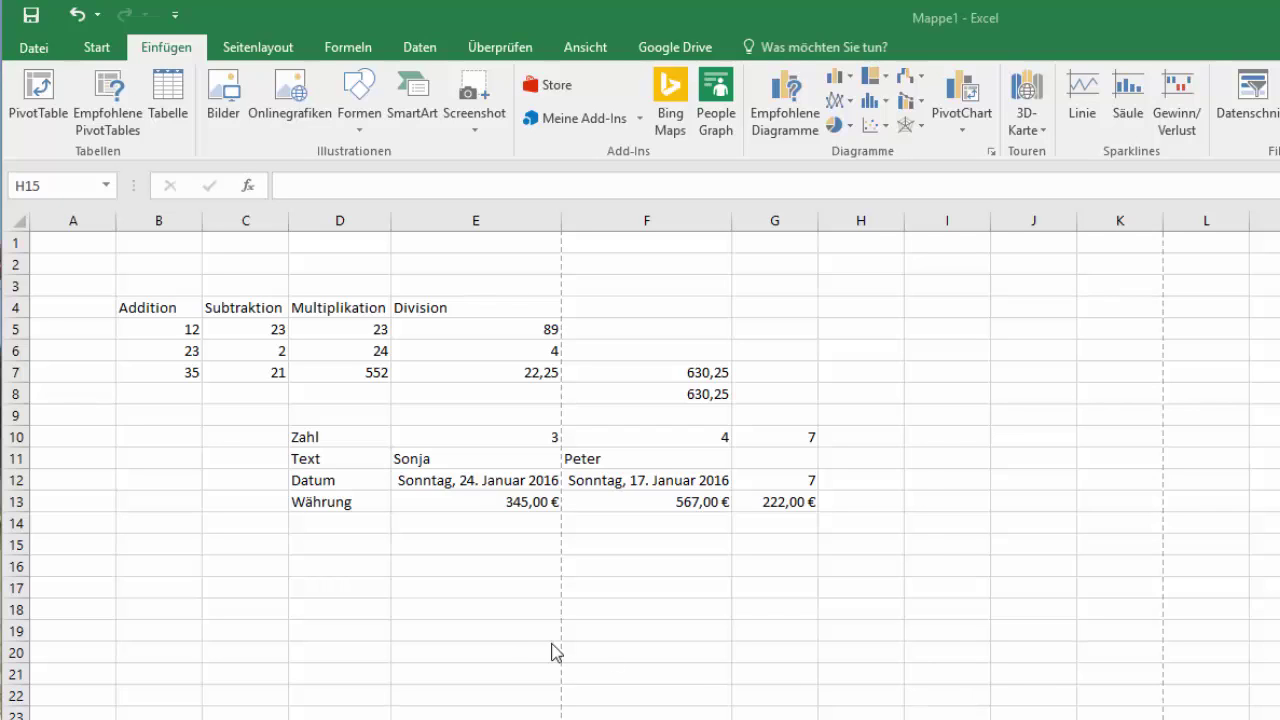
- Enter 23 in E18, 2323 in H18 and 345 in J6
click(394, 613)
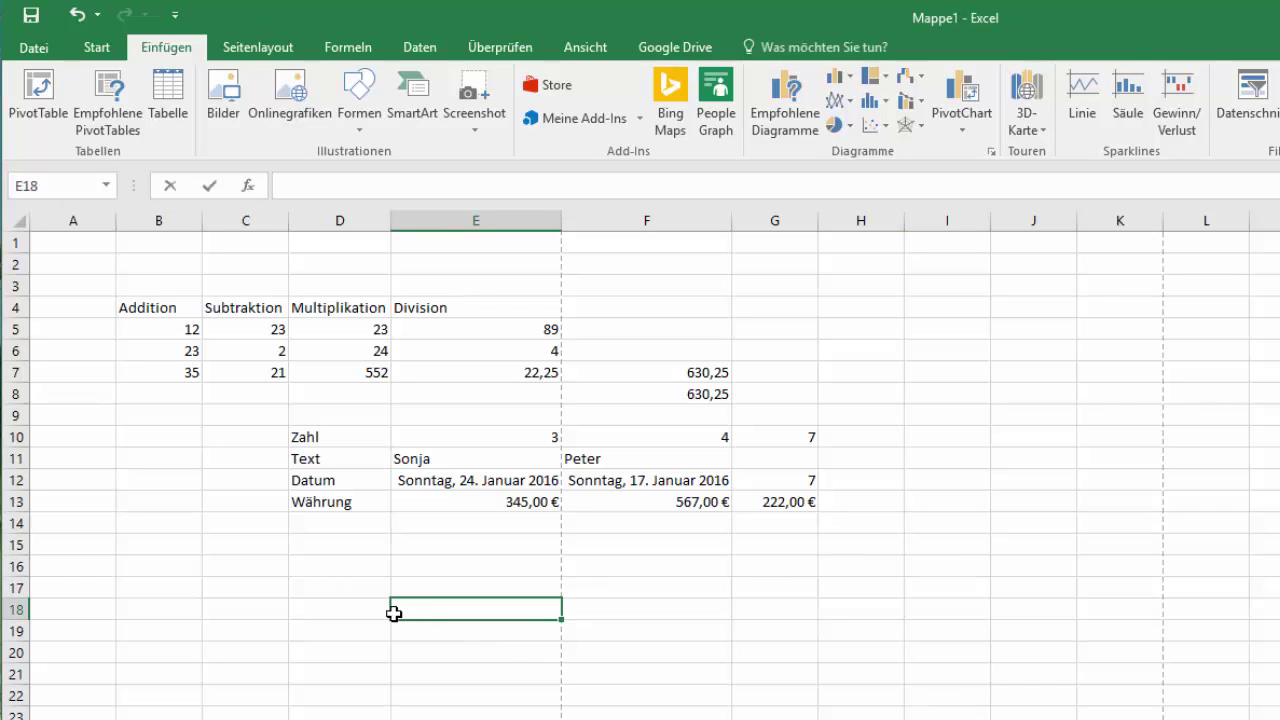
text(23)
click(834, 608)
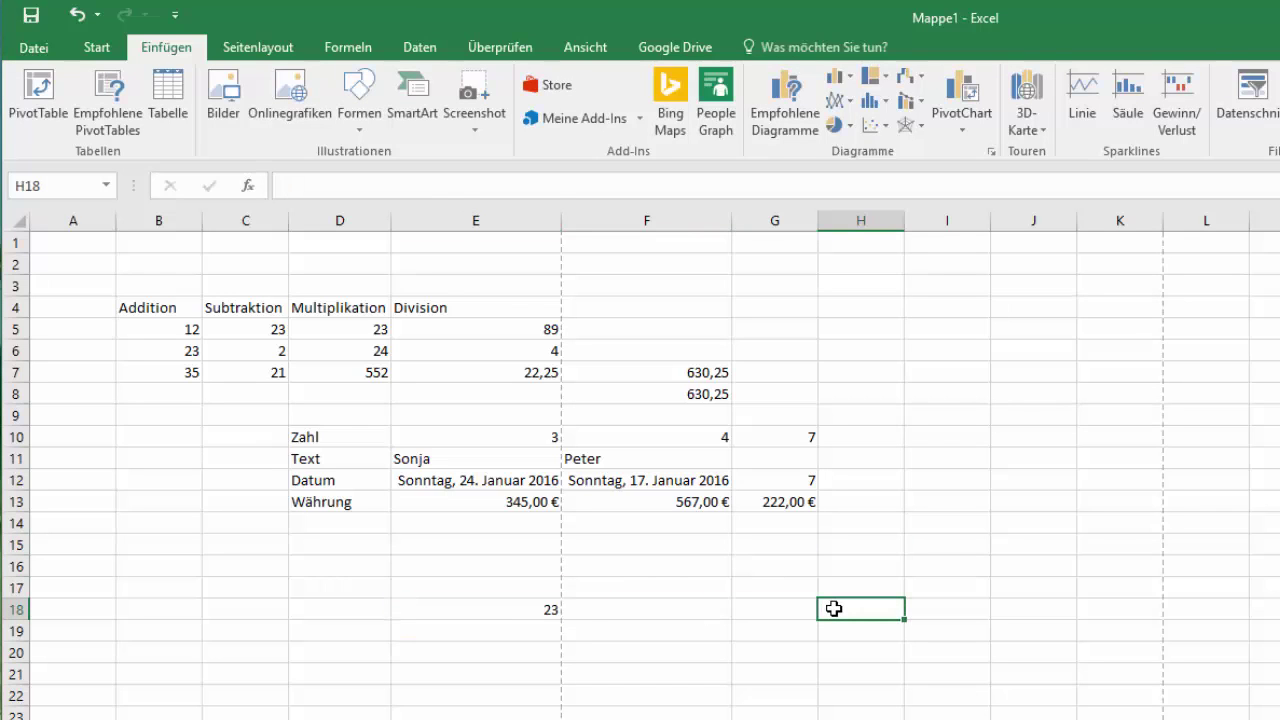
text(2323)
click(698, 608)
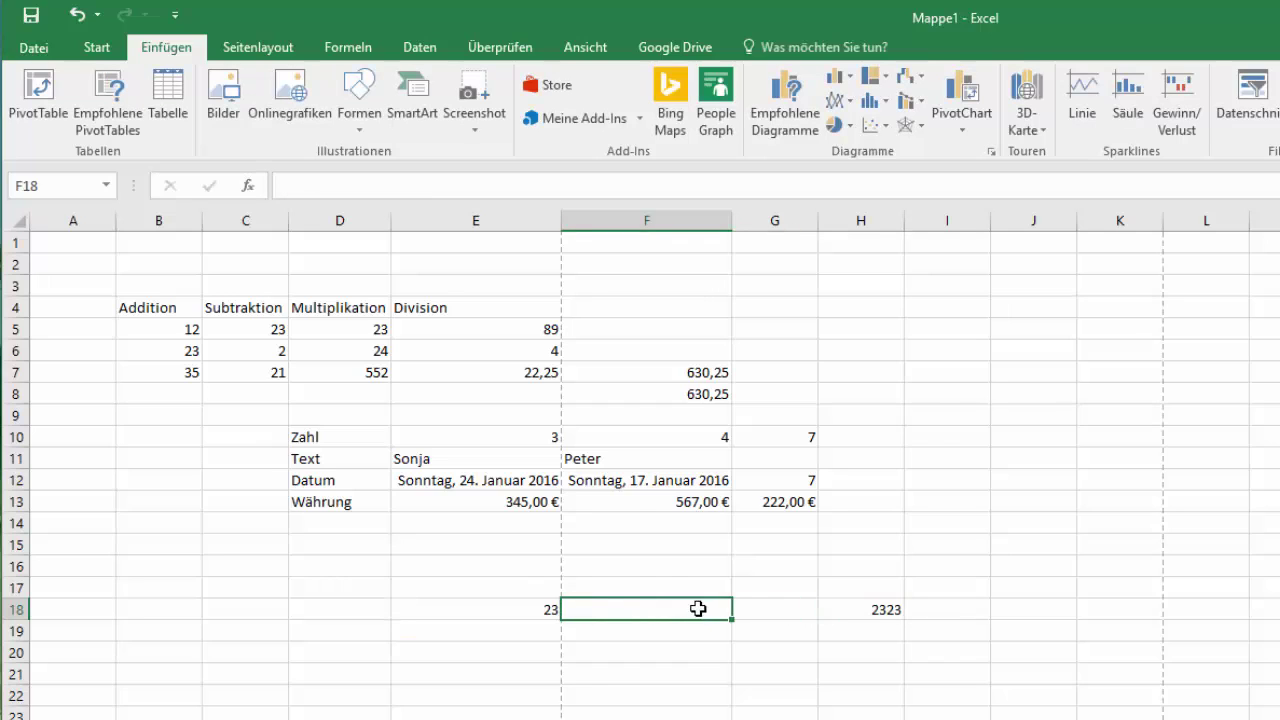
click(1033, 354)
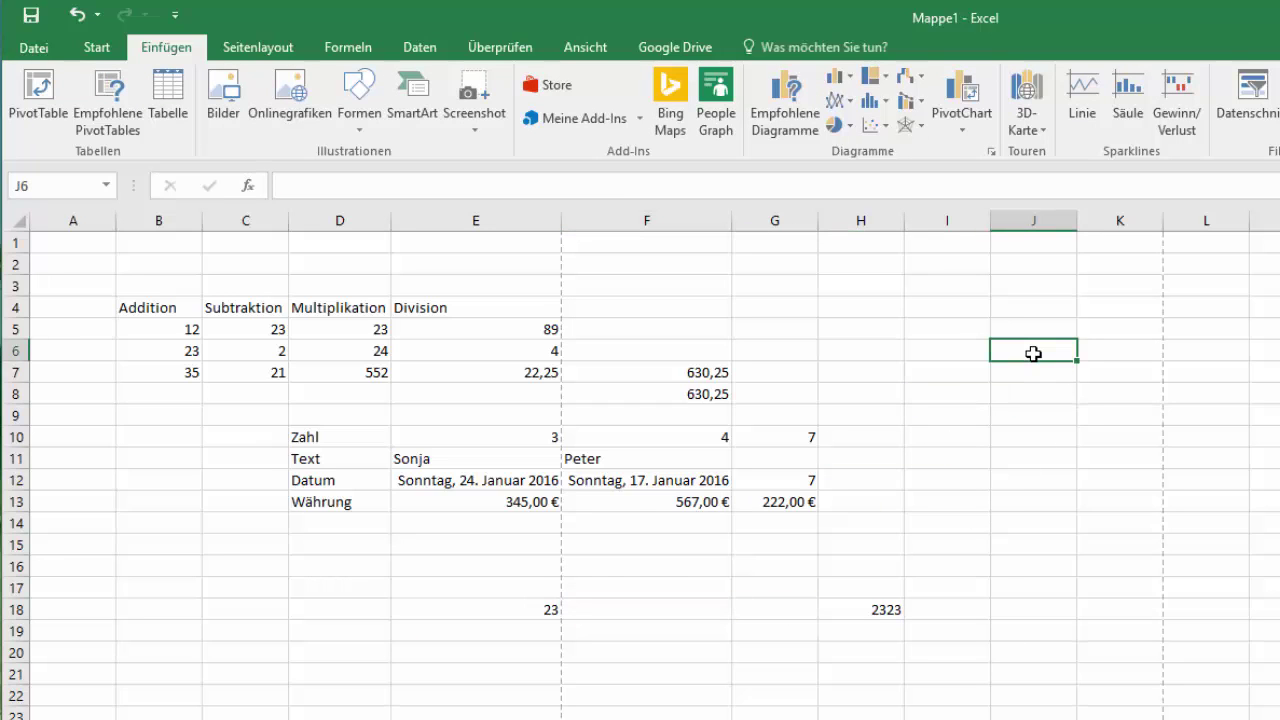
text(345)
click(1032, 399)
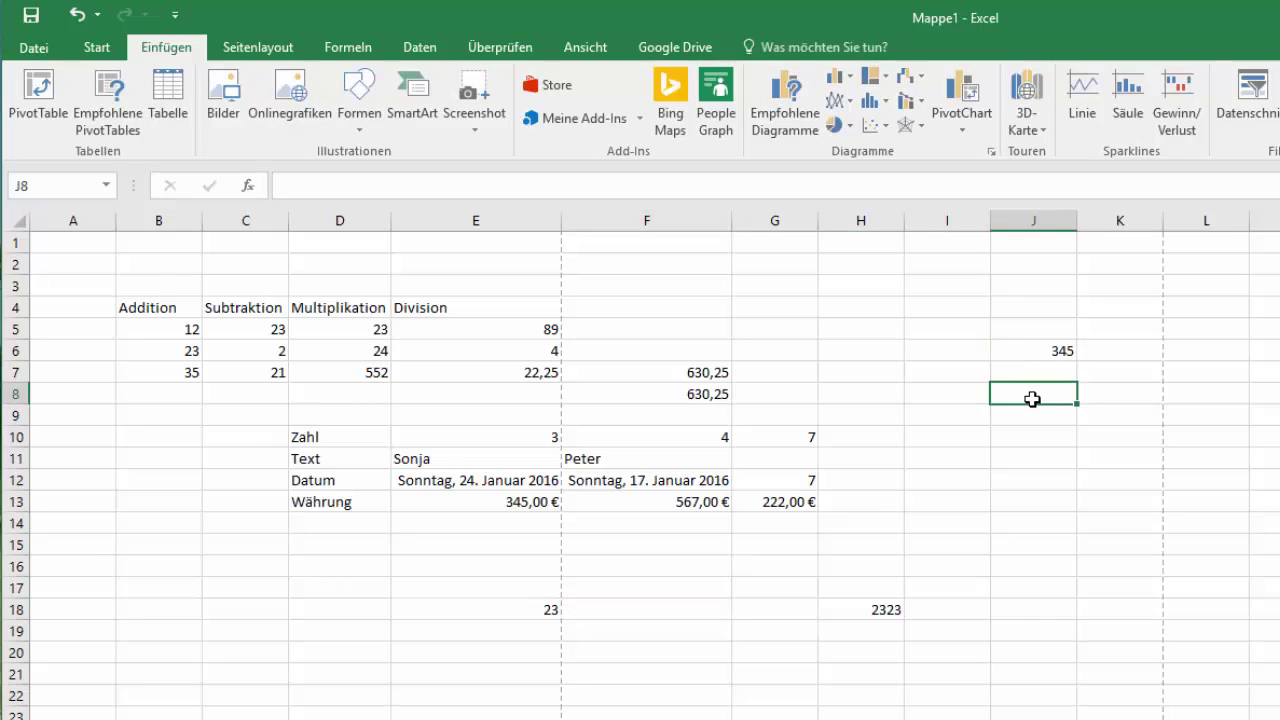
- Enter the formula =E18+H18+J6 in D21 so it shows 2691
double_click(311, 676)
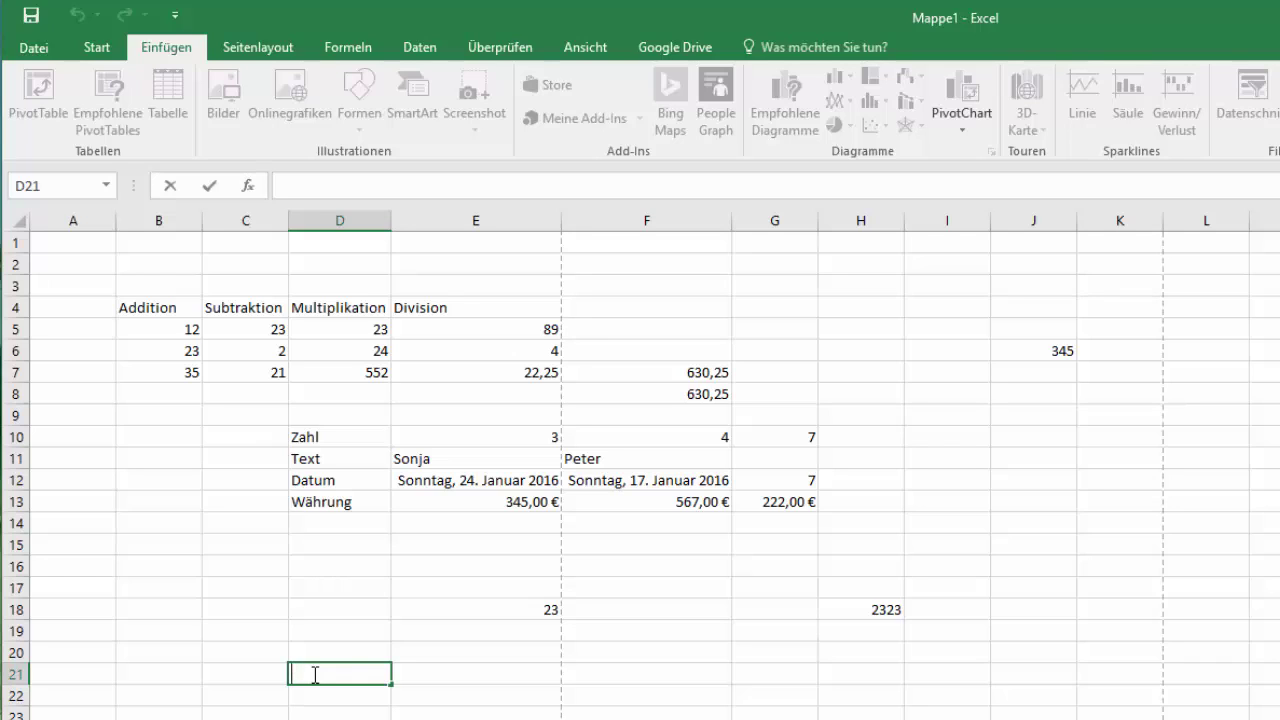
text(=)
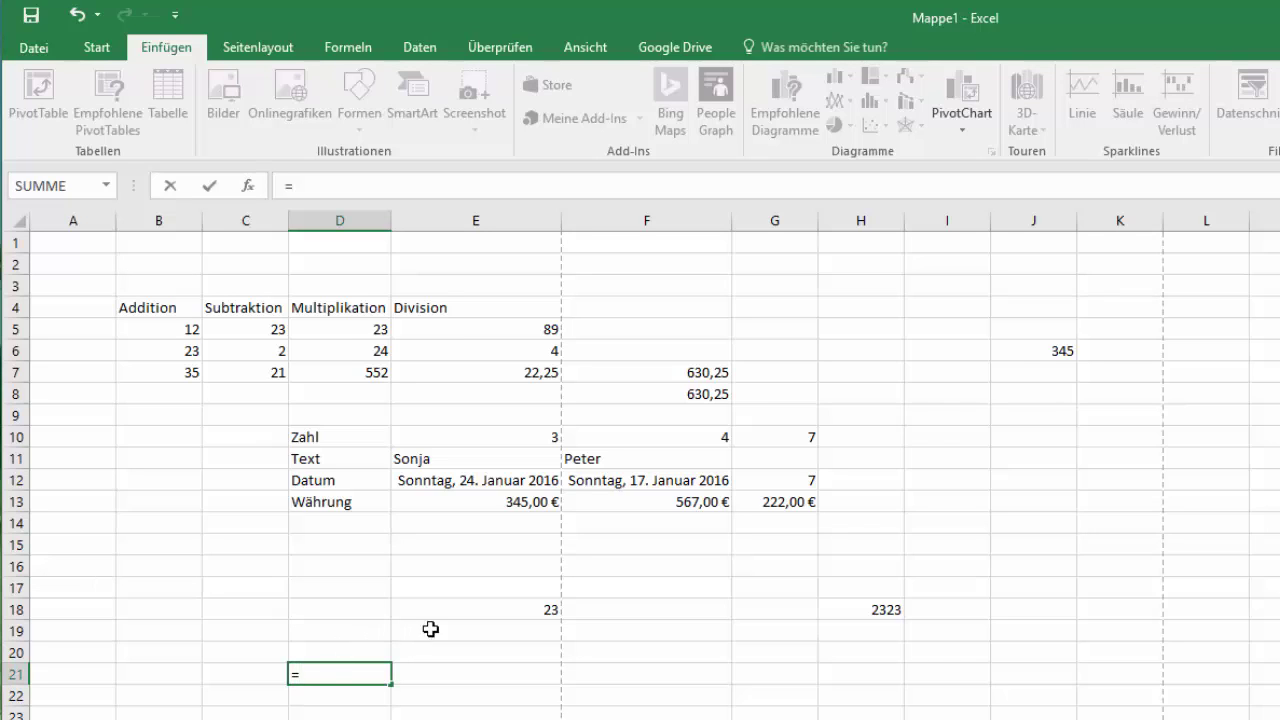
click(496, 609)
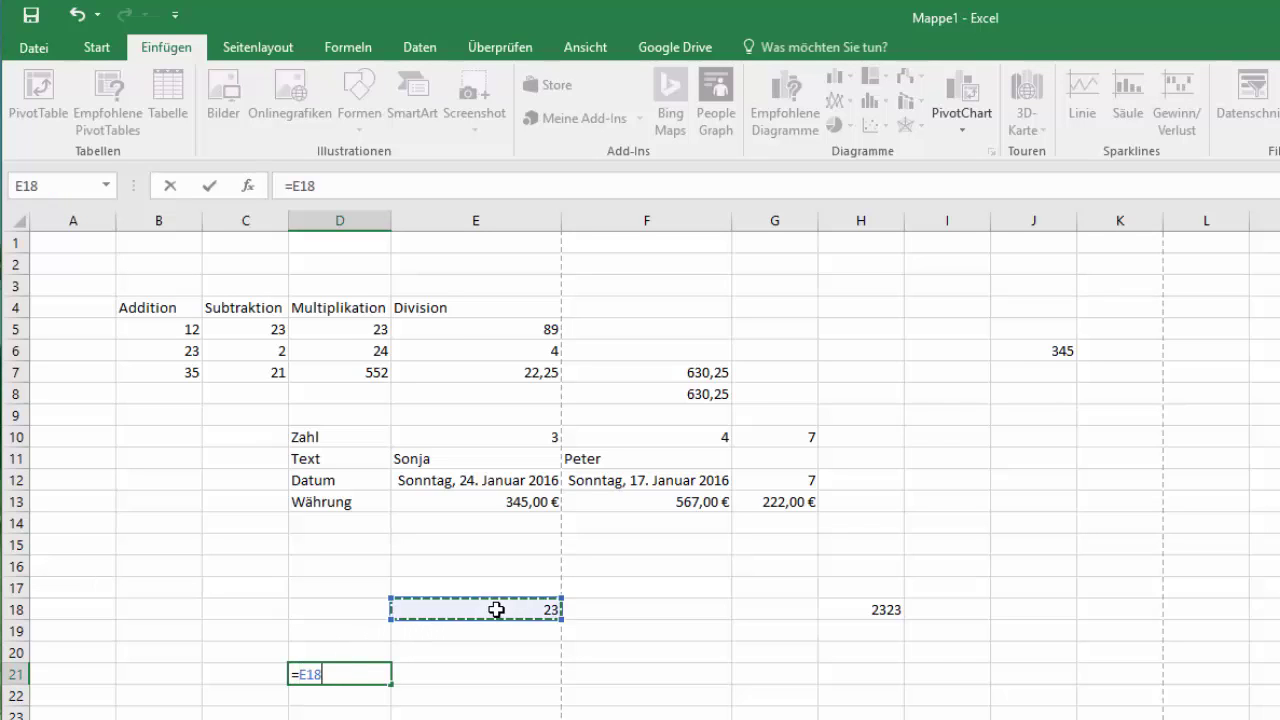
text(+)
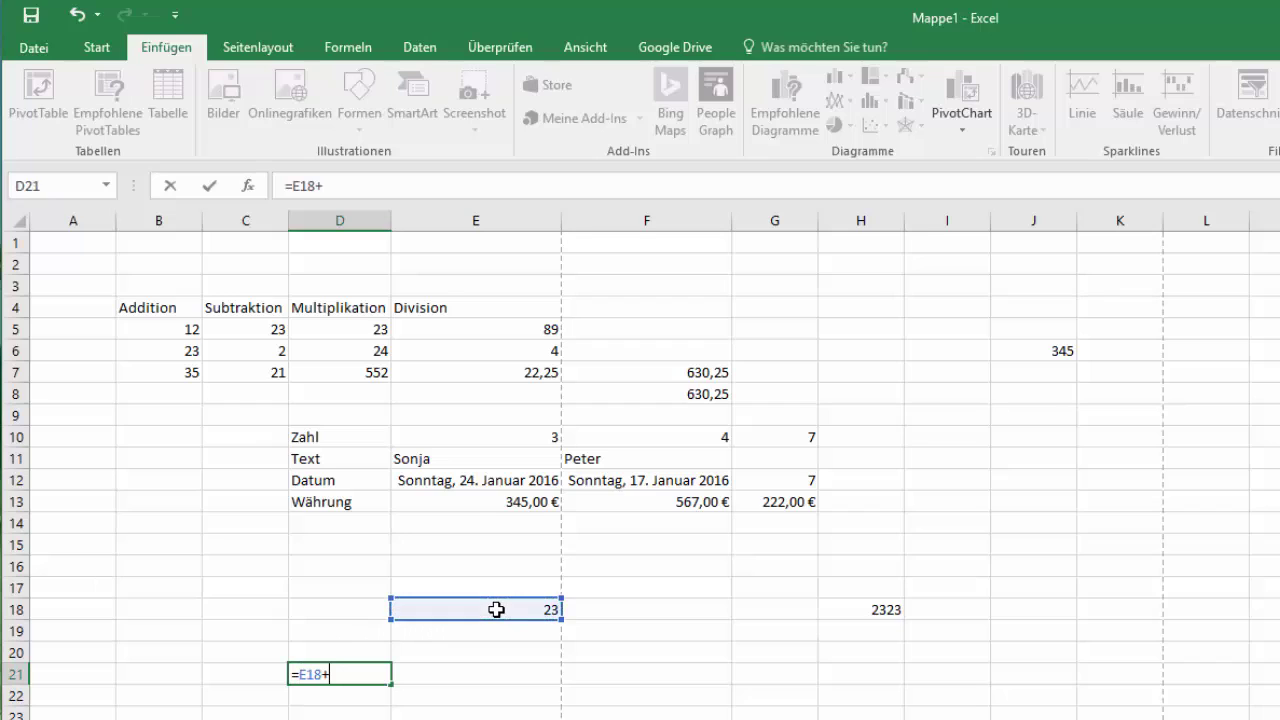
click(868, 614)
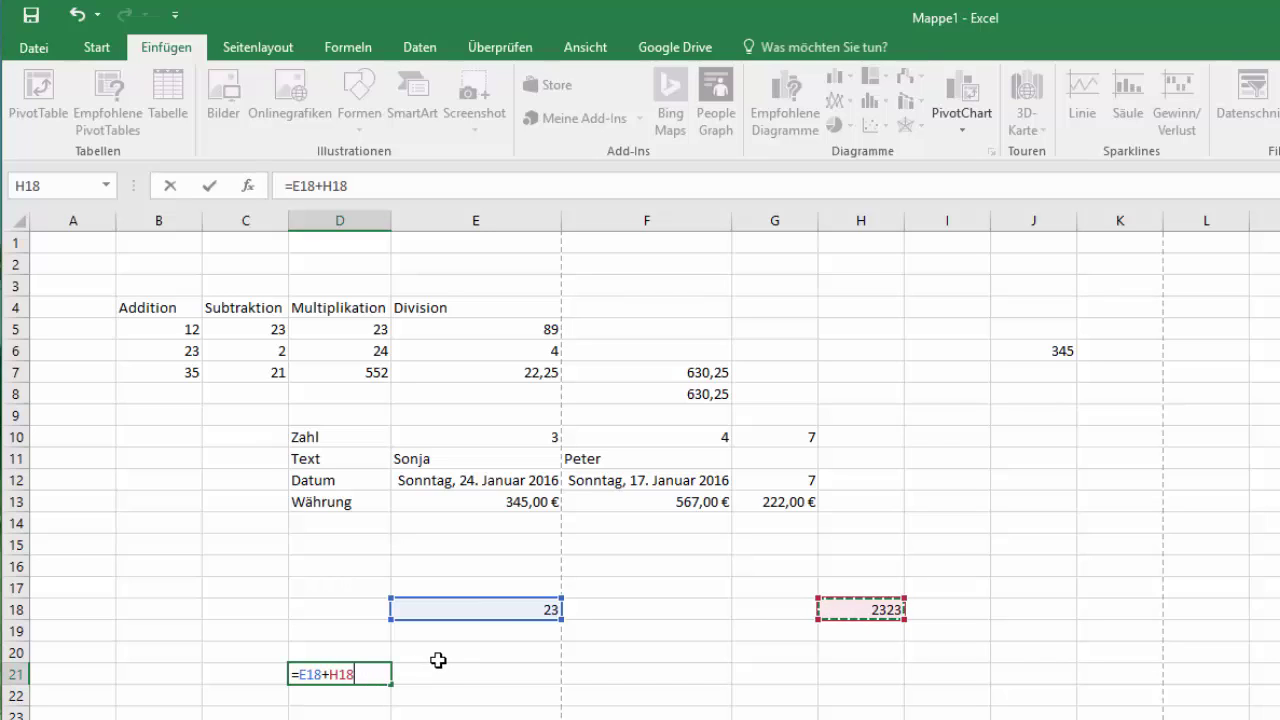
text(+)
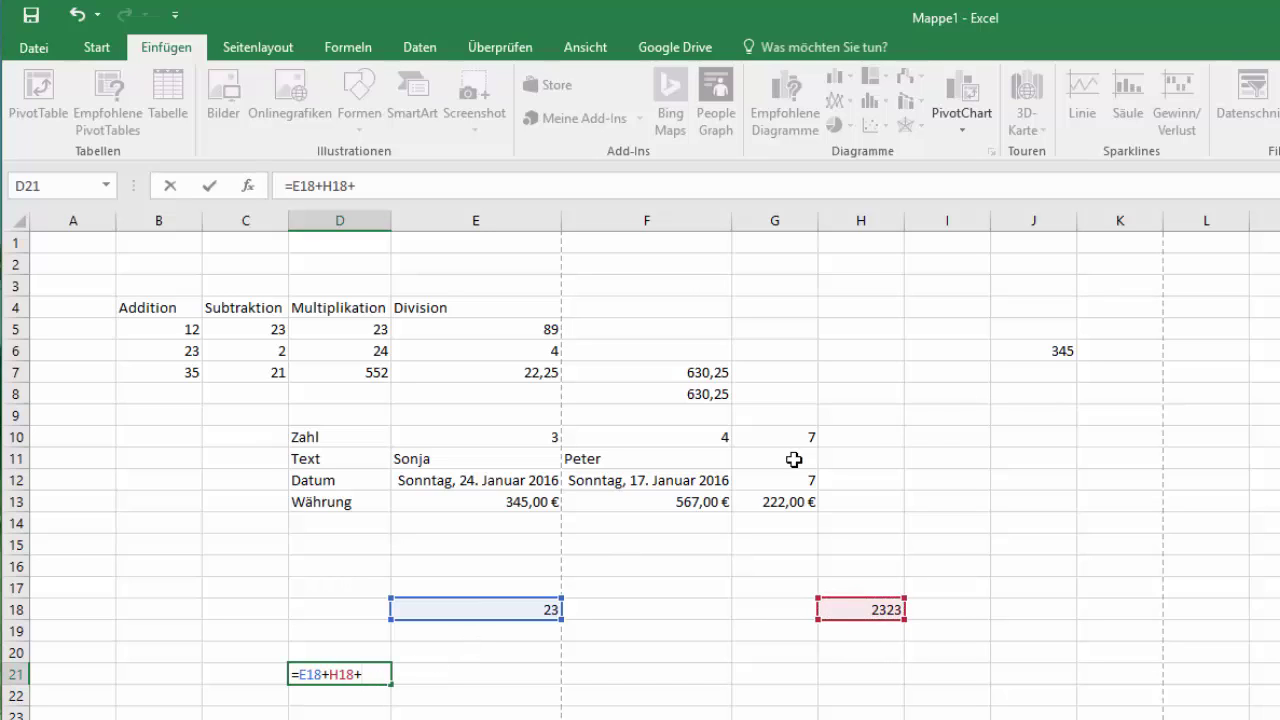
click(1042, 352)
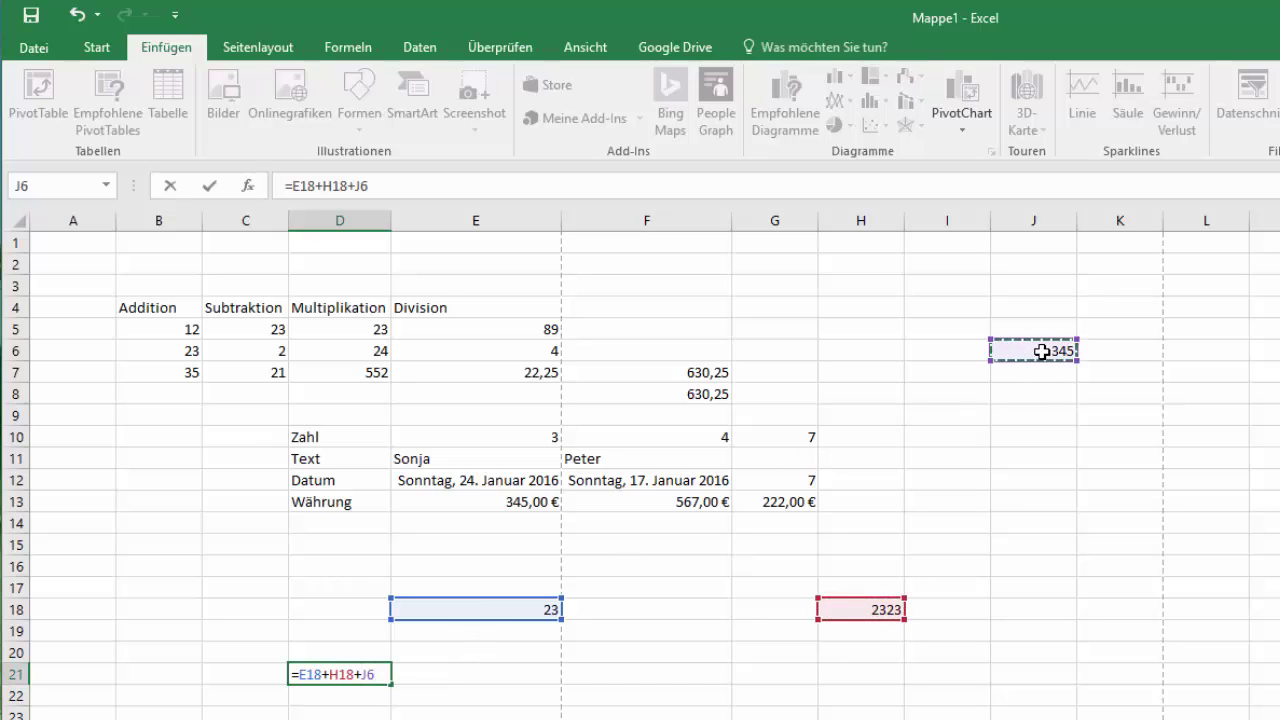
key(Return)
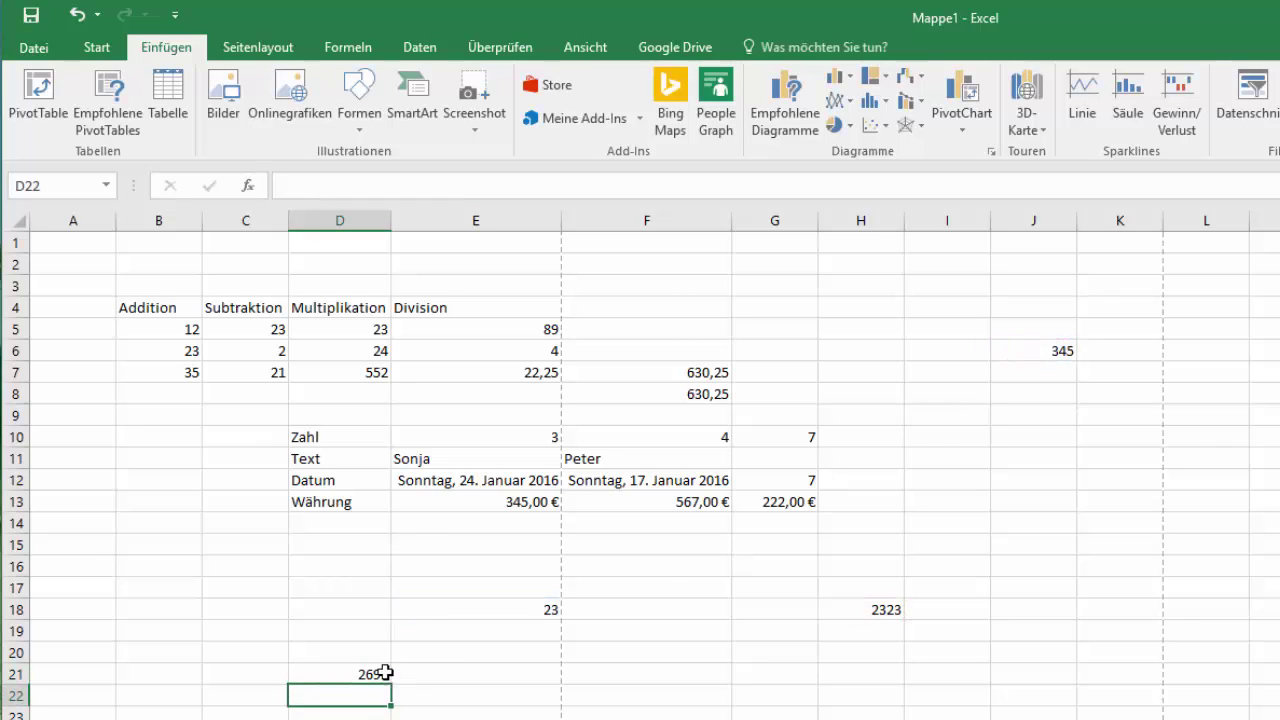
click(362, 679)
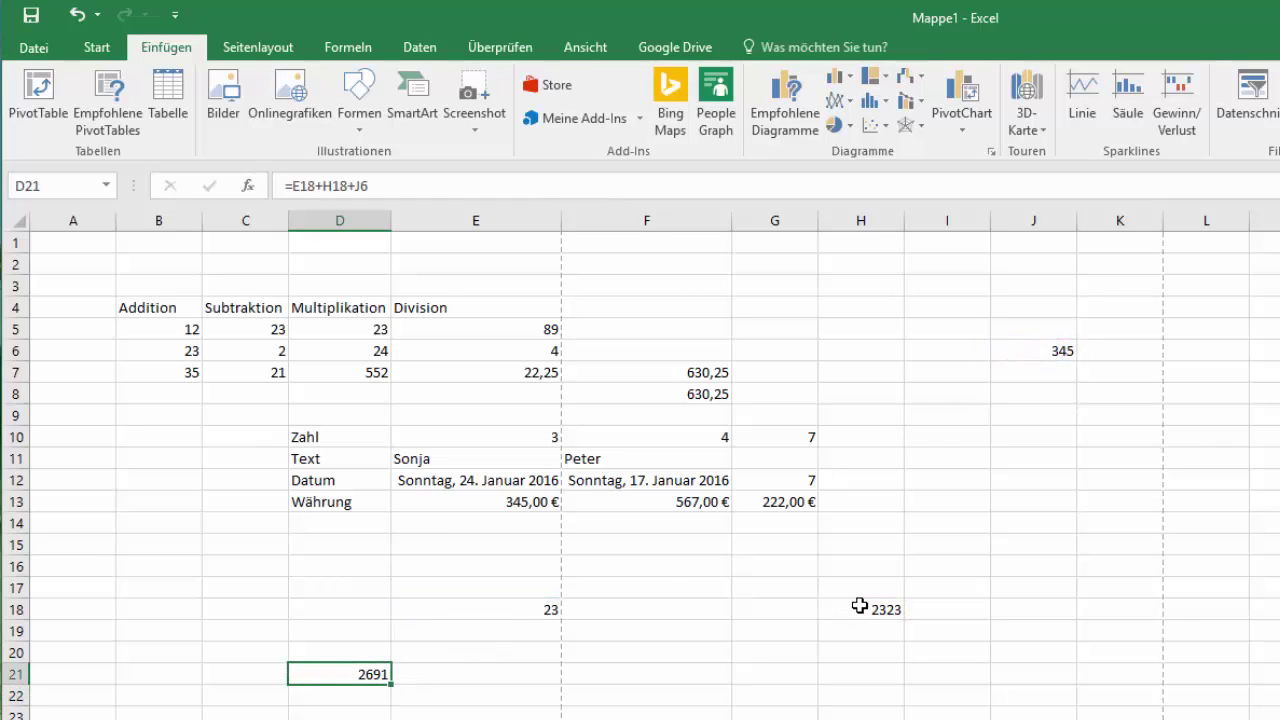
click(522, 606)
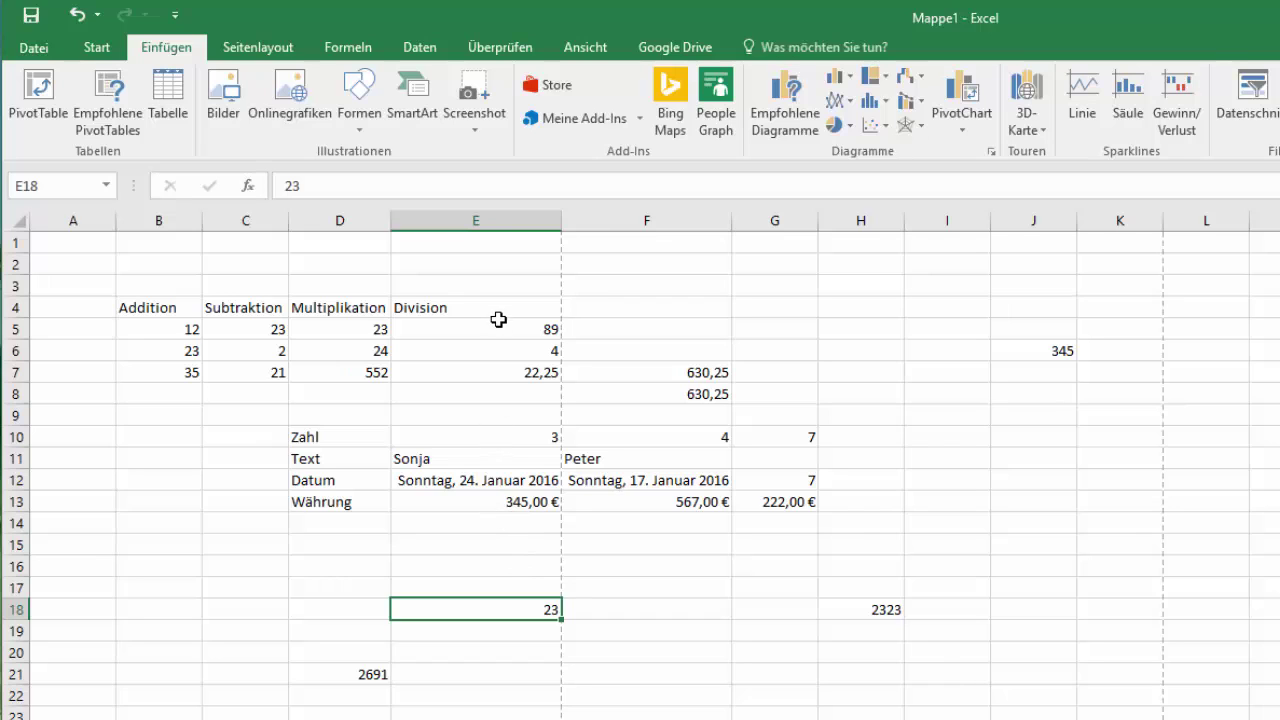
drag(491, 329, 472, 518)
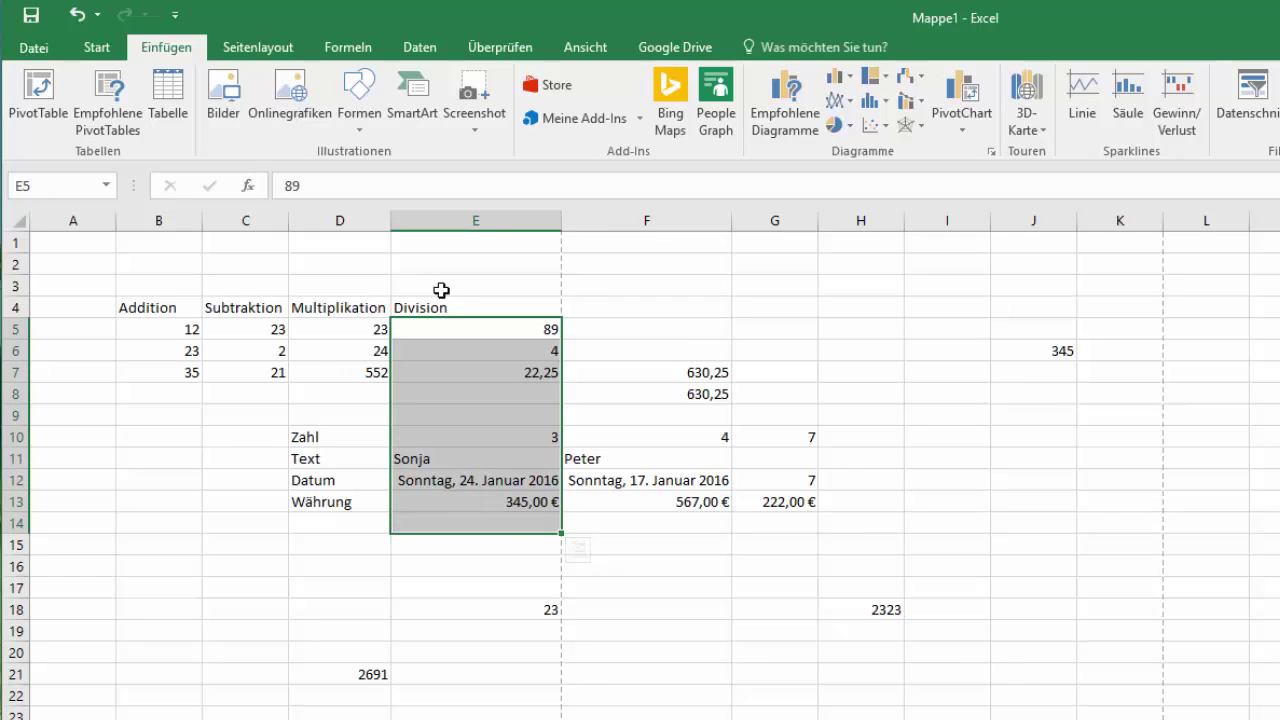
click(92, 50)
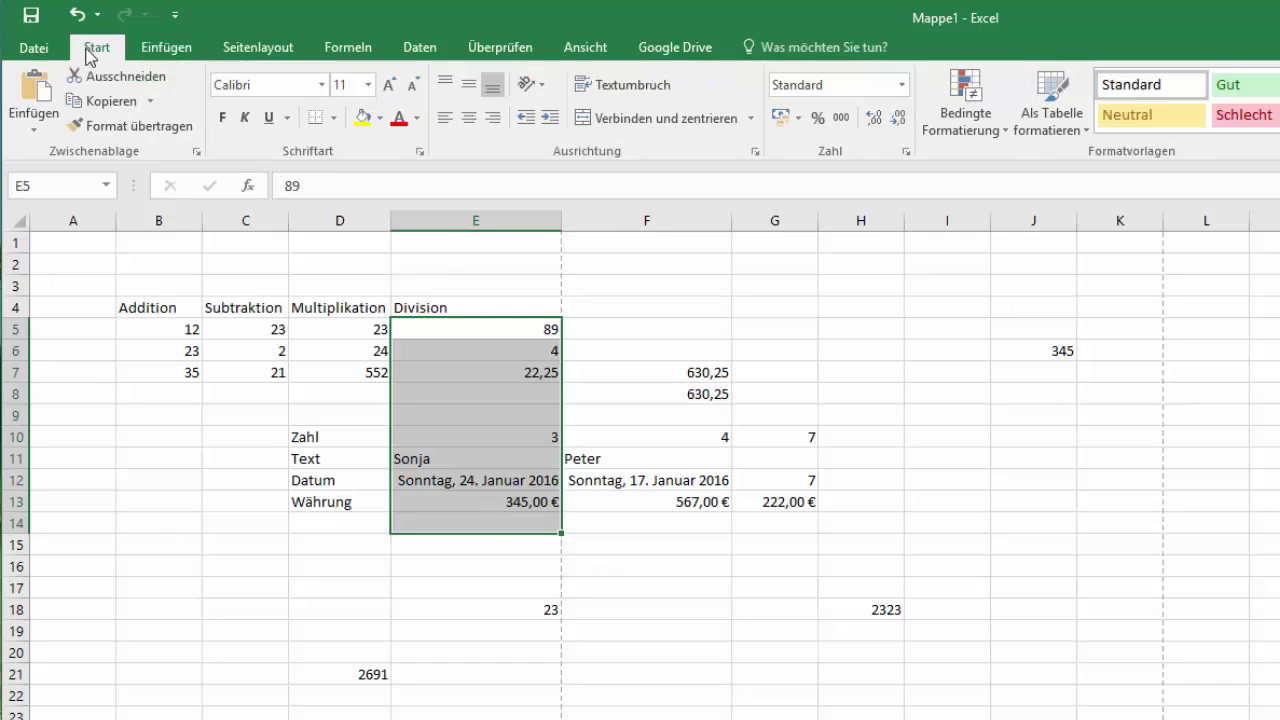
click(221, 120)
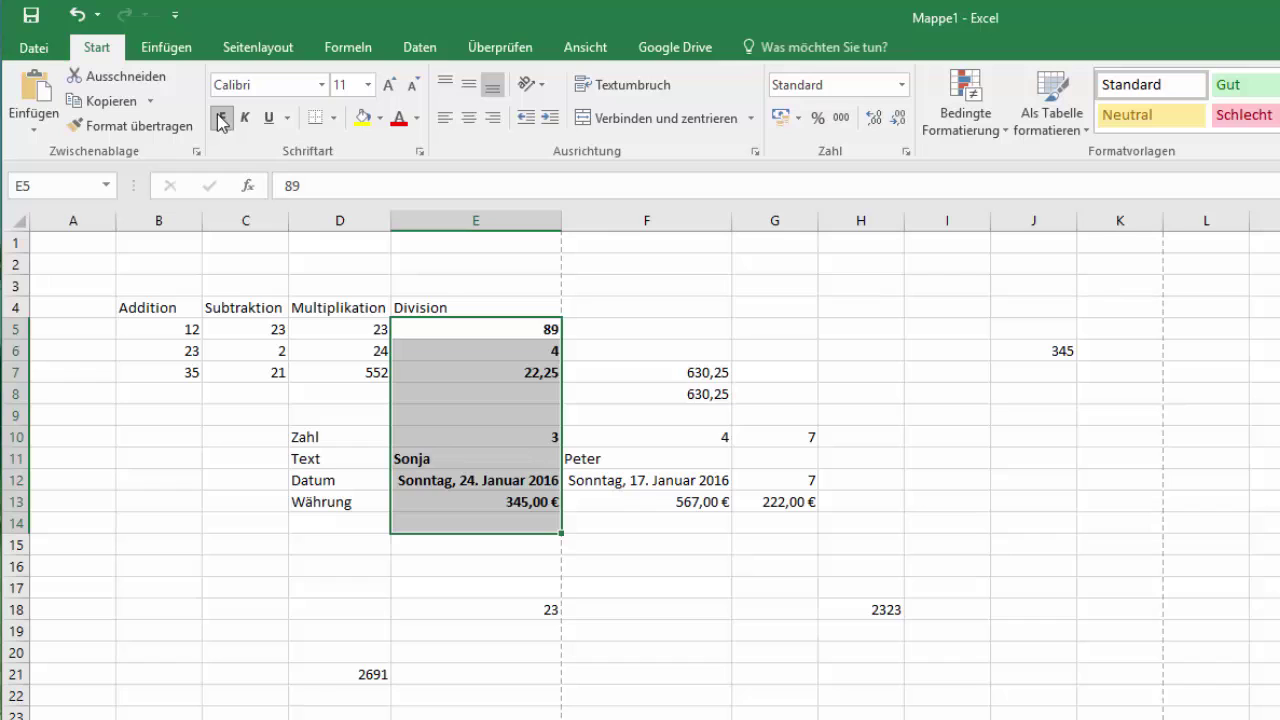
right_click(513, 331)
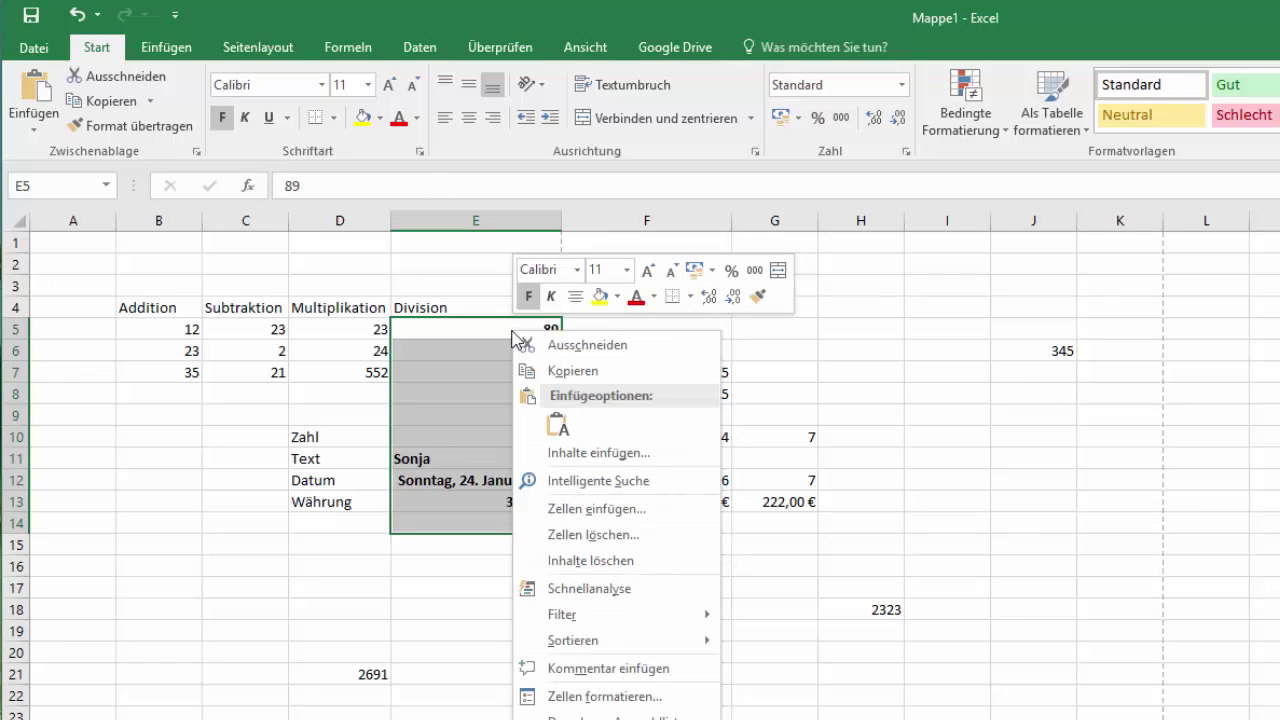
click(551, 297)
click(551, 297)
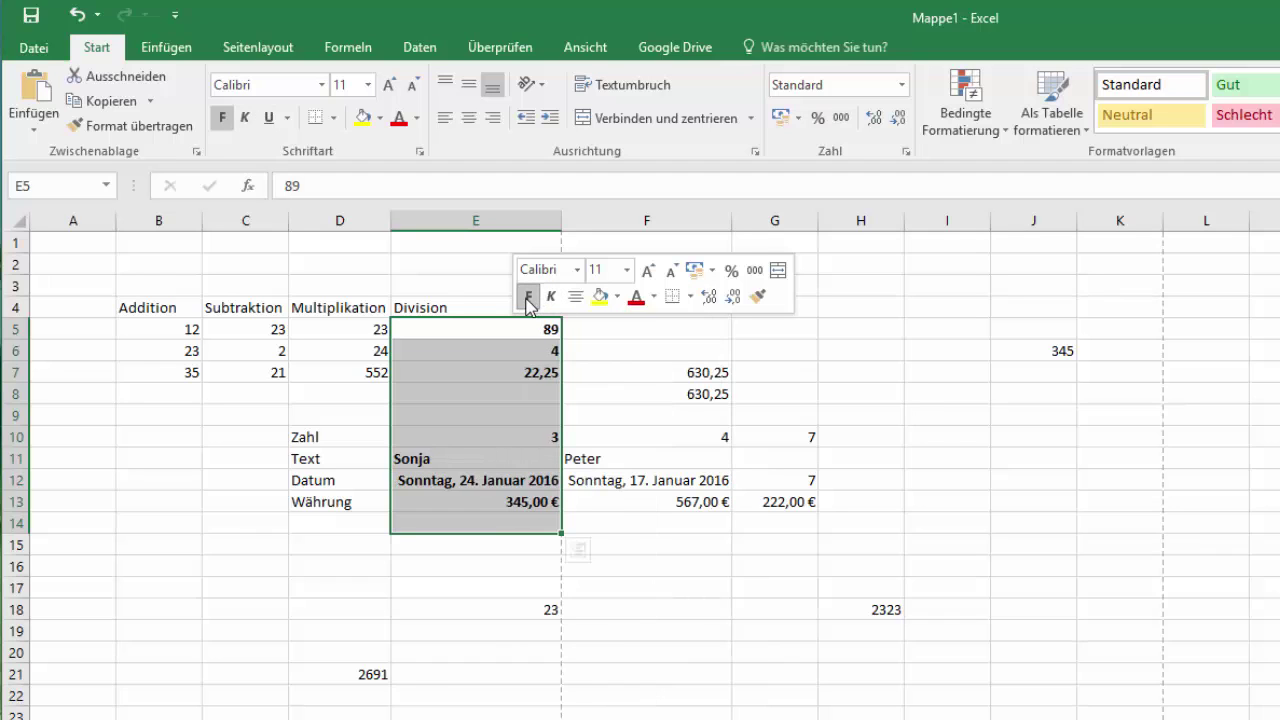
click(529, 305)
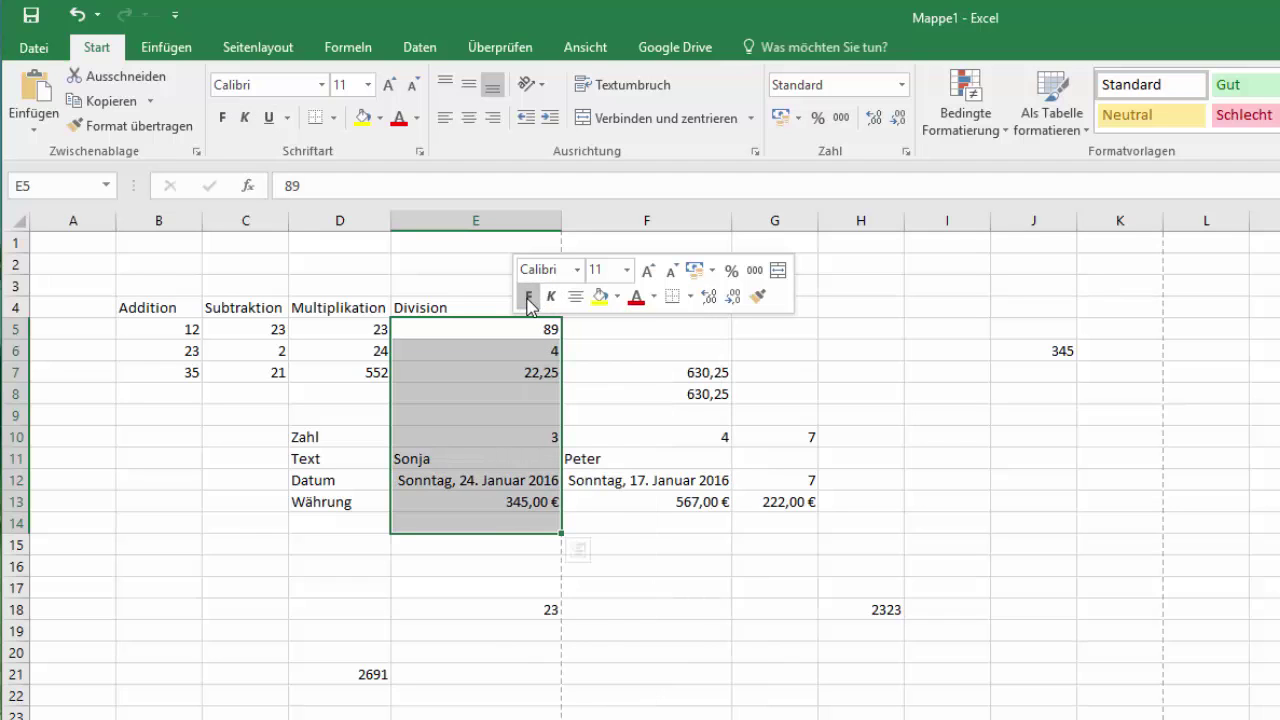
click(642, 611)
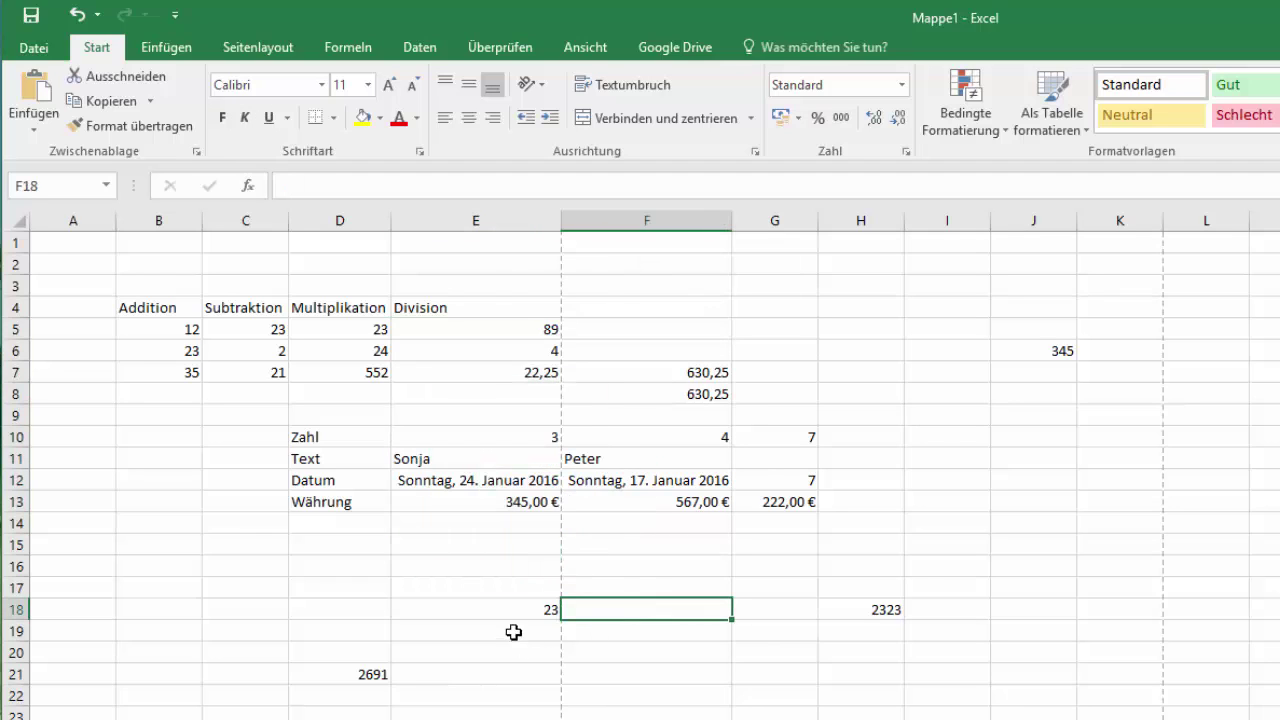
- Make E18, H18, J6 and D21 bold using the right-click mini toolbar
click(484, 603)
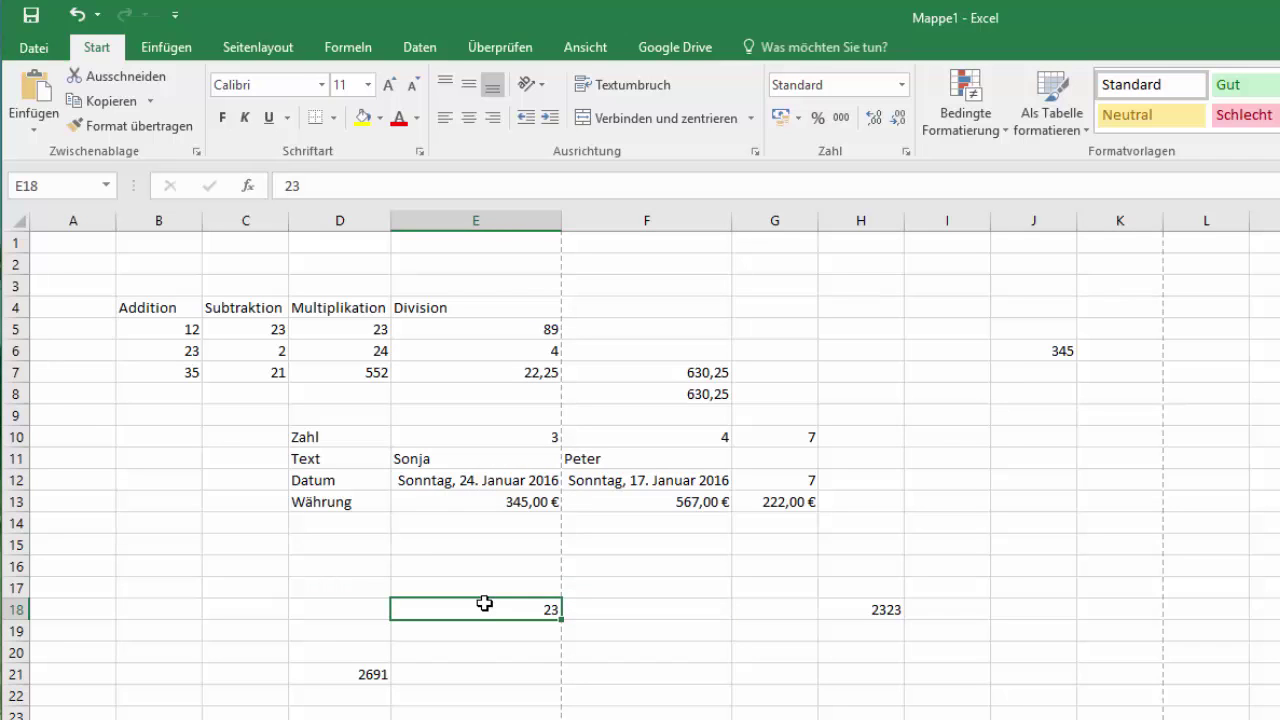
ctrl+click(880, 615)
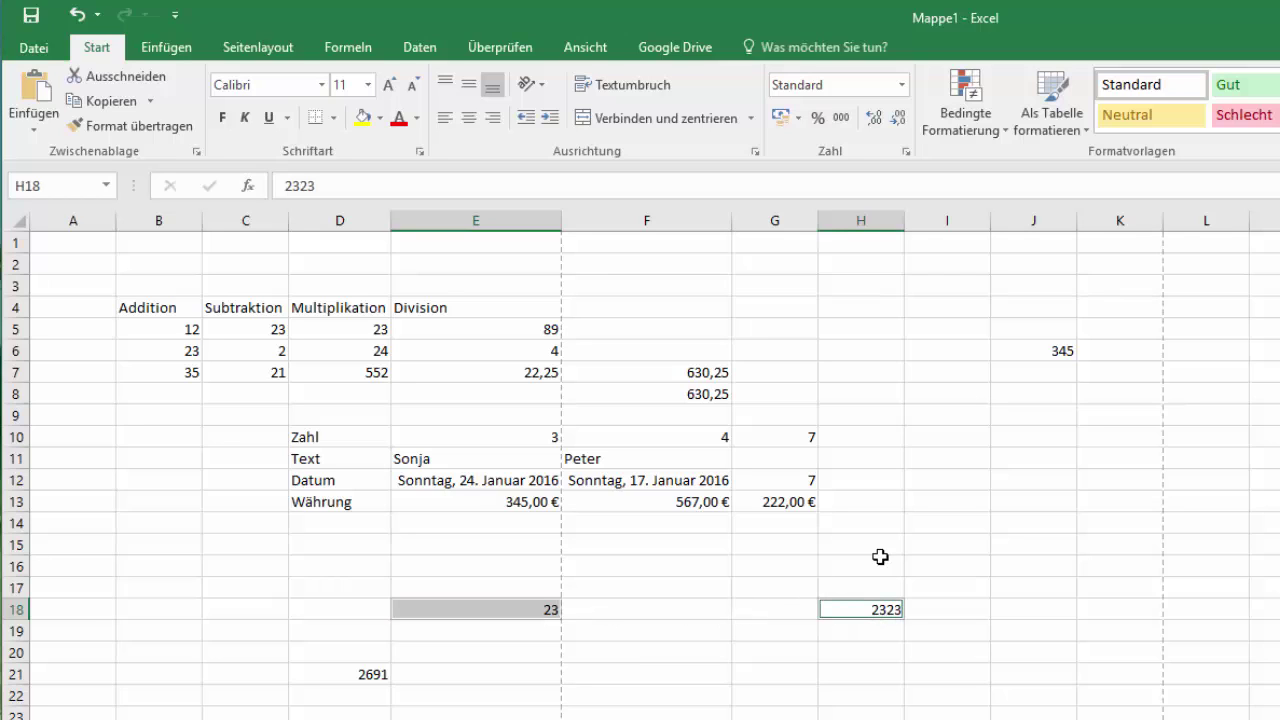
ctrl+click(1048, 353)
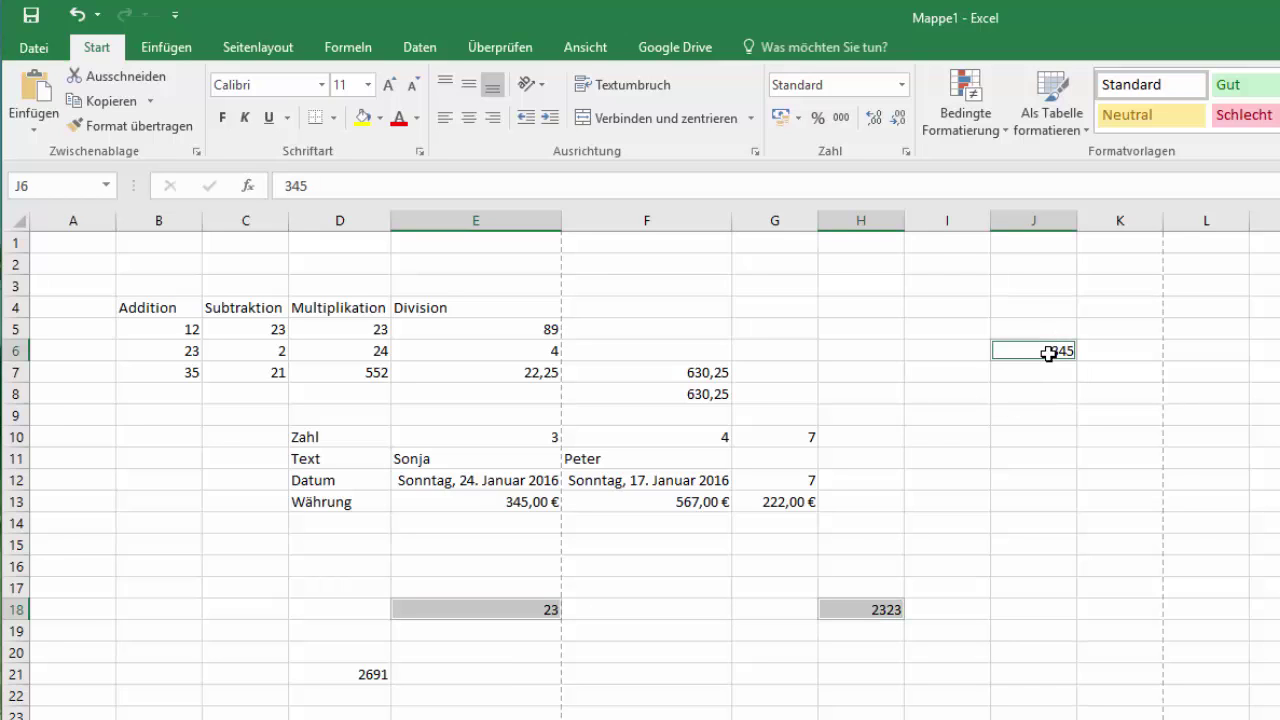
click(368, 675)
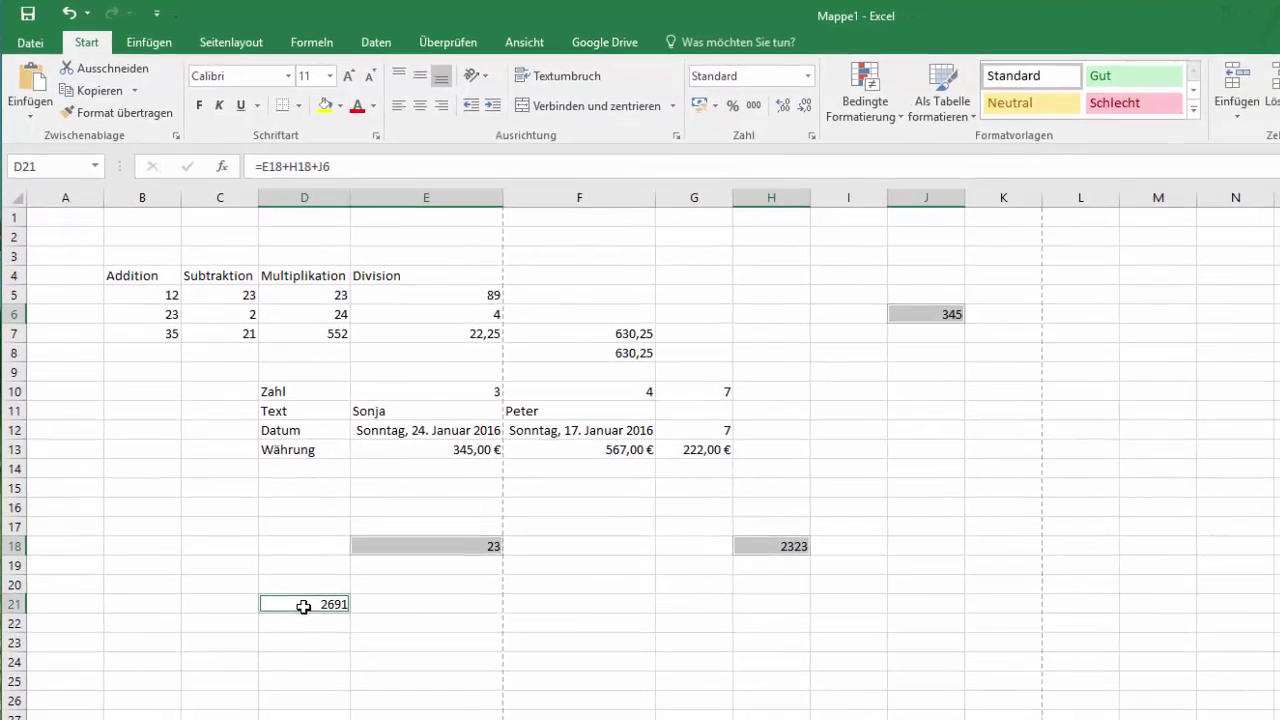
right_click(303, 608)
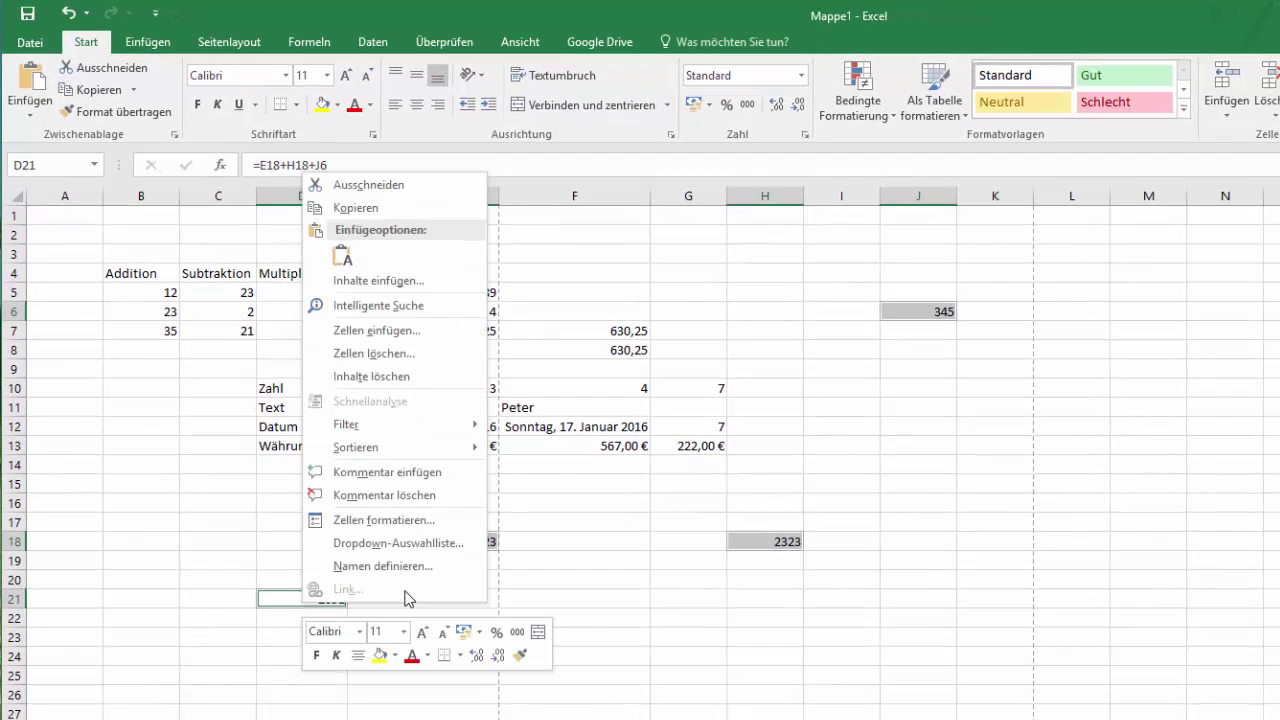
click(316, 655)
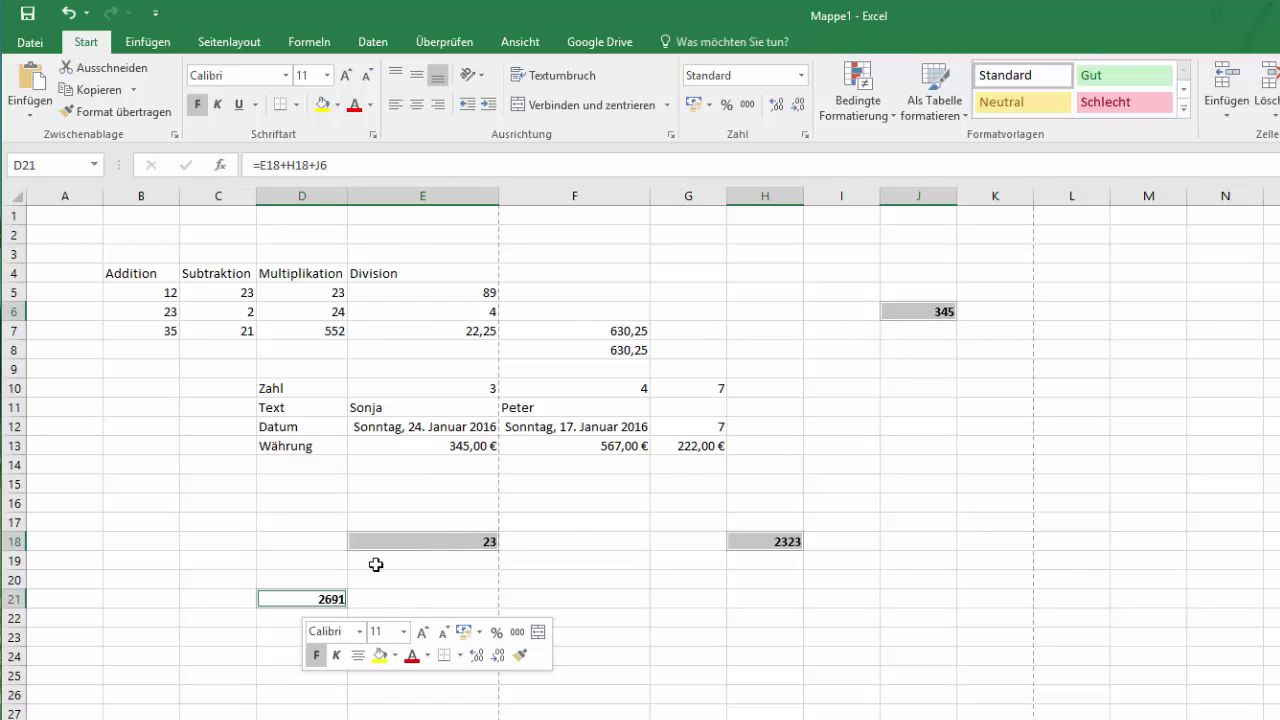
- Clear the selection and check the bold value 23 in E18
click(615, 581)
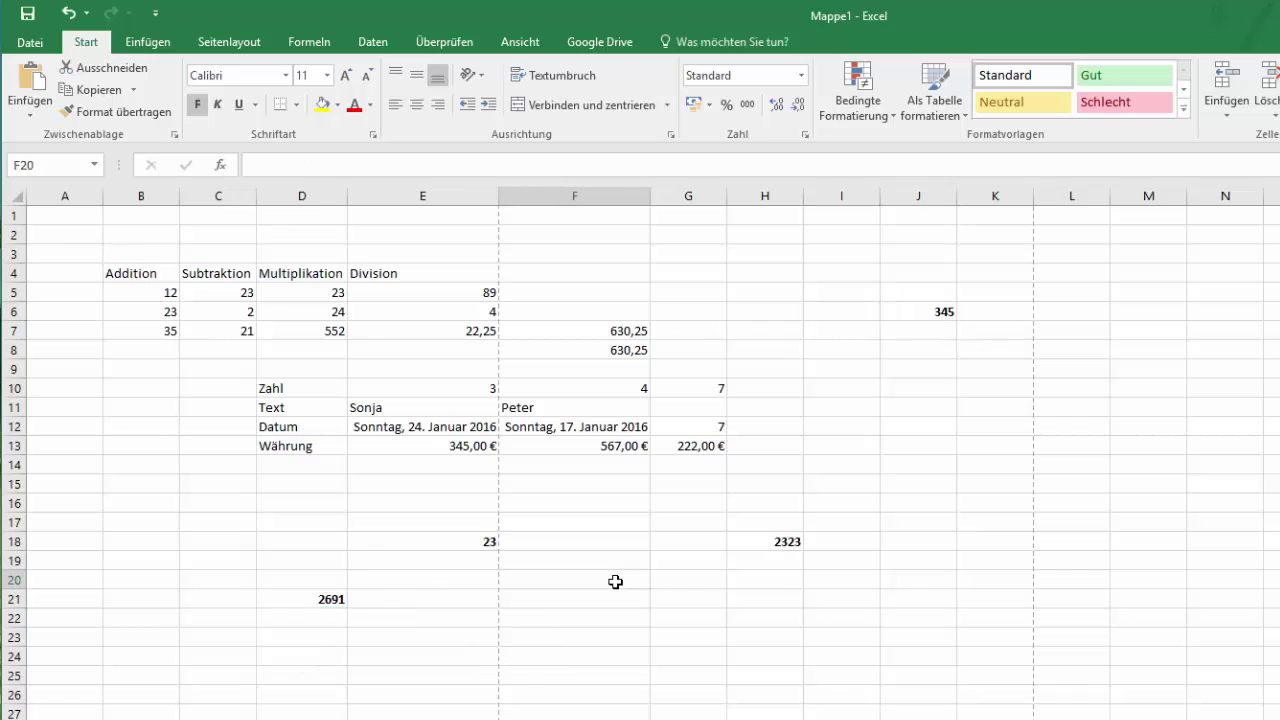
click(316, 600)
click(485, 541)
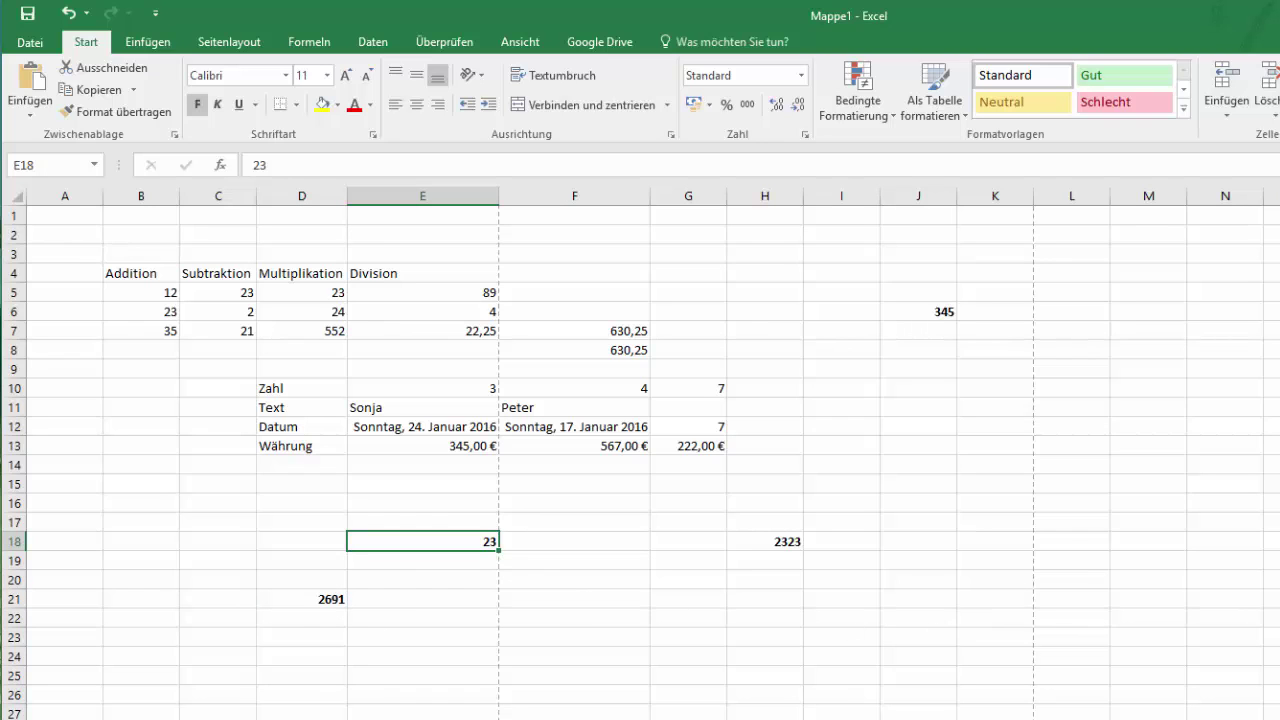
click(575, 618)
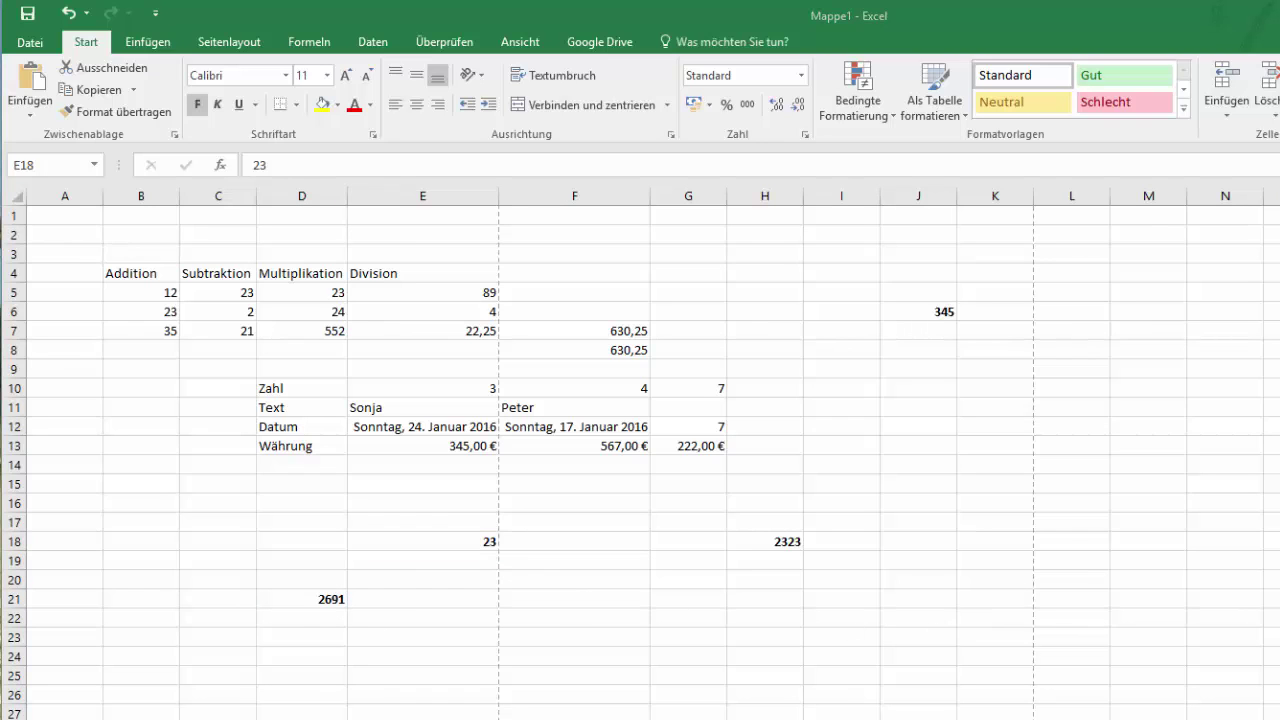
- Start a SUMME formula in F22
double_click(570, 620)
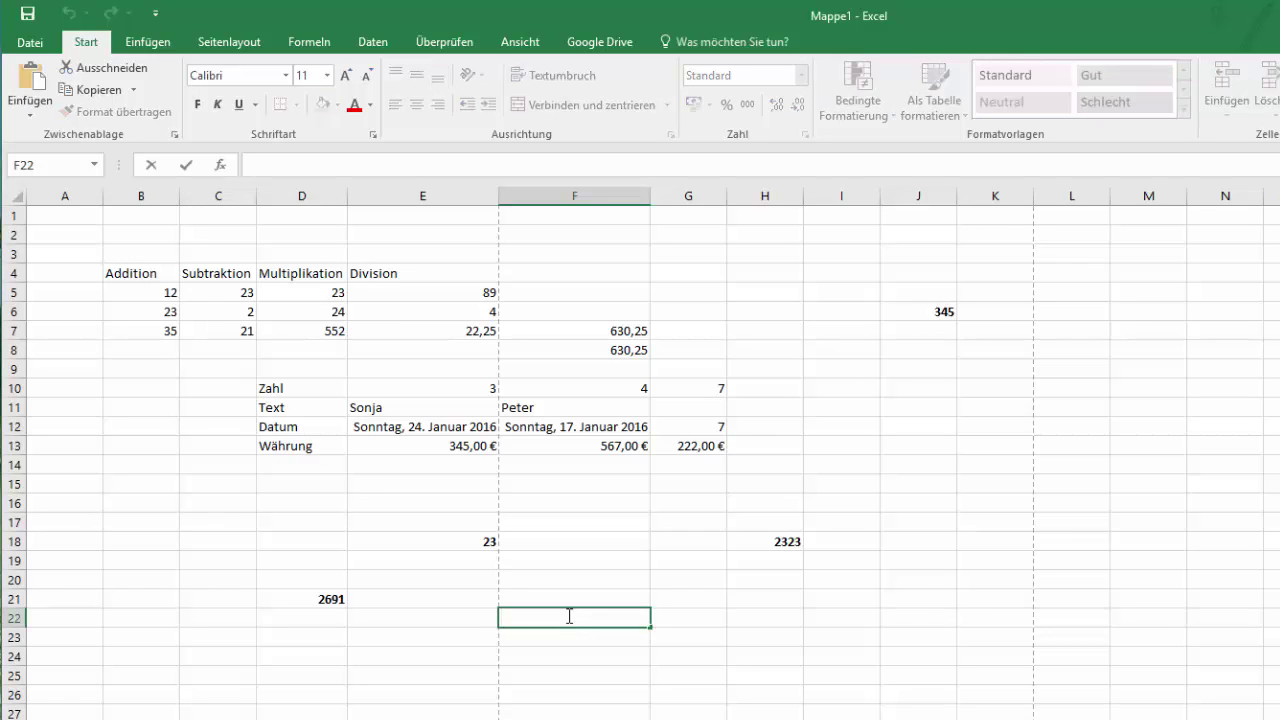
text(=)
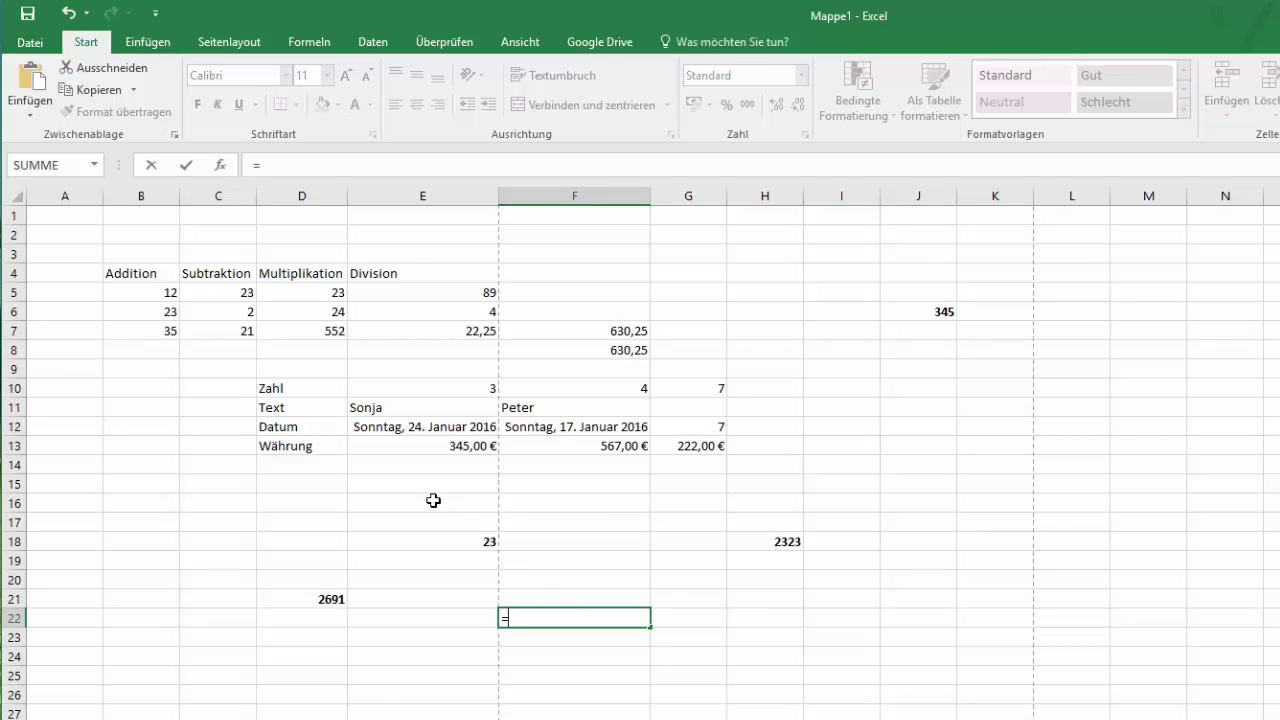
click(55, 166)
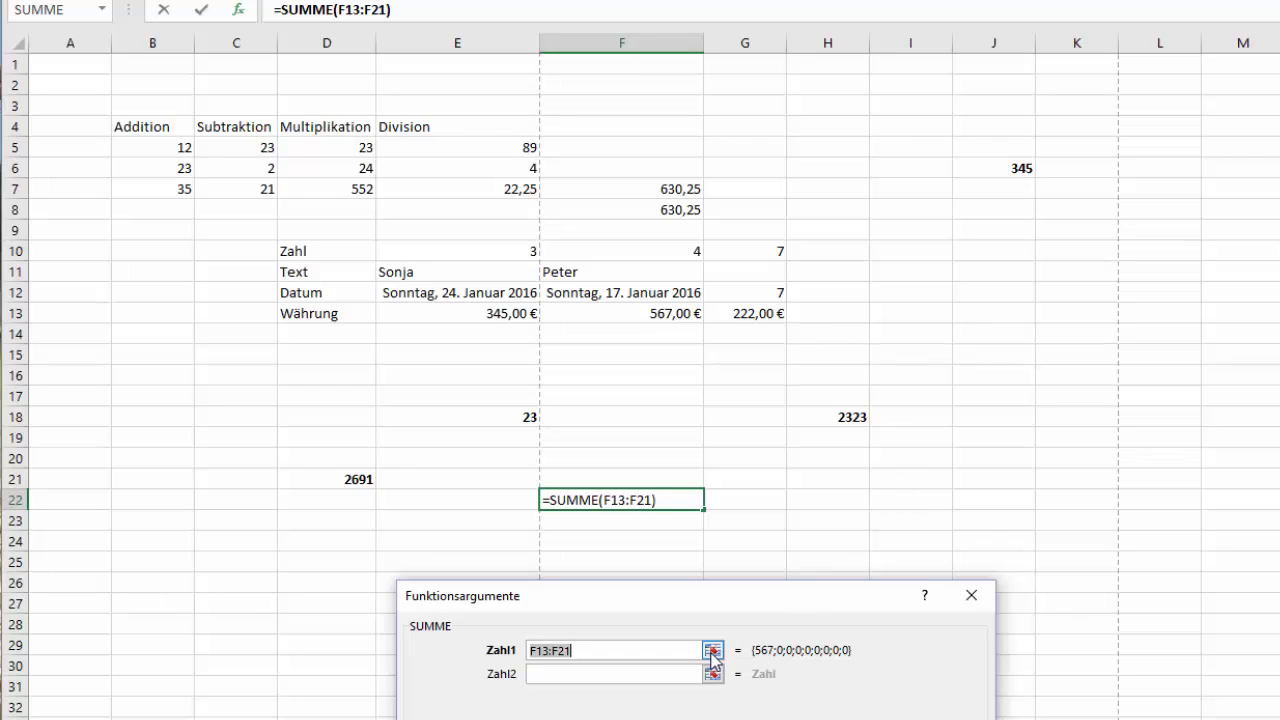
- Give SUMME the arguments D21, E18, H18 and J6, previewing a result of 5382
click(713, 651)
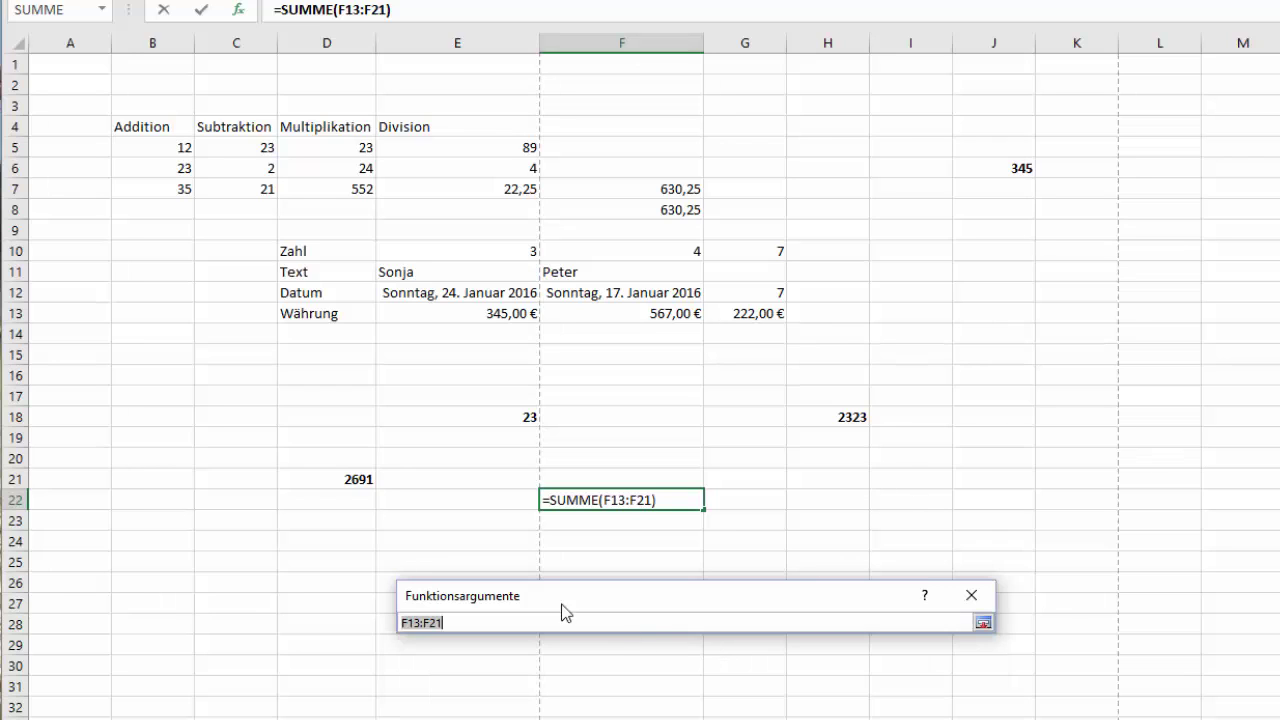
click(358, 479)
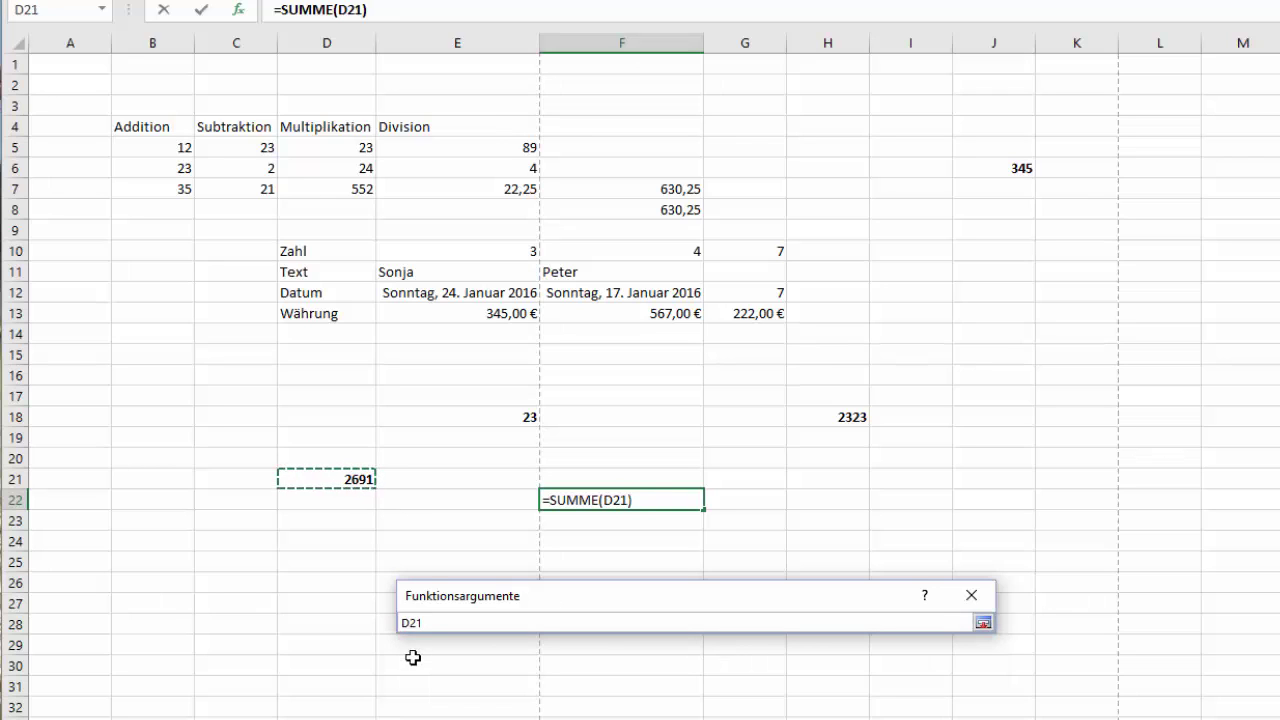
click(522, 418)
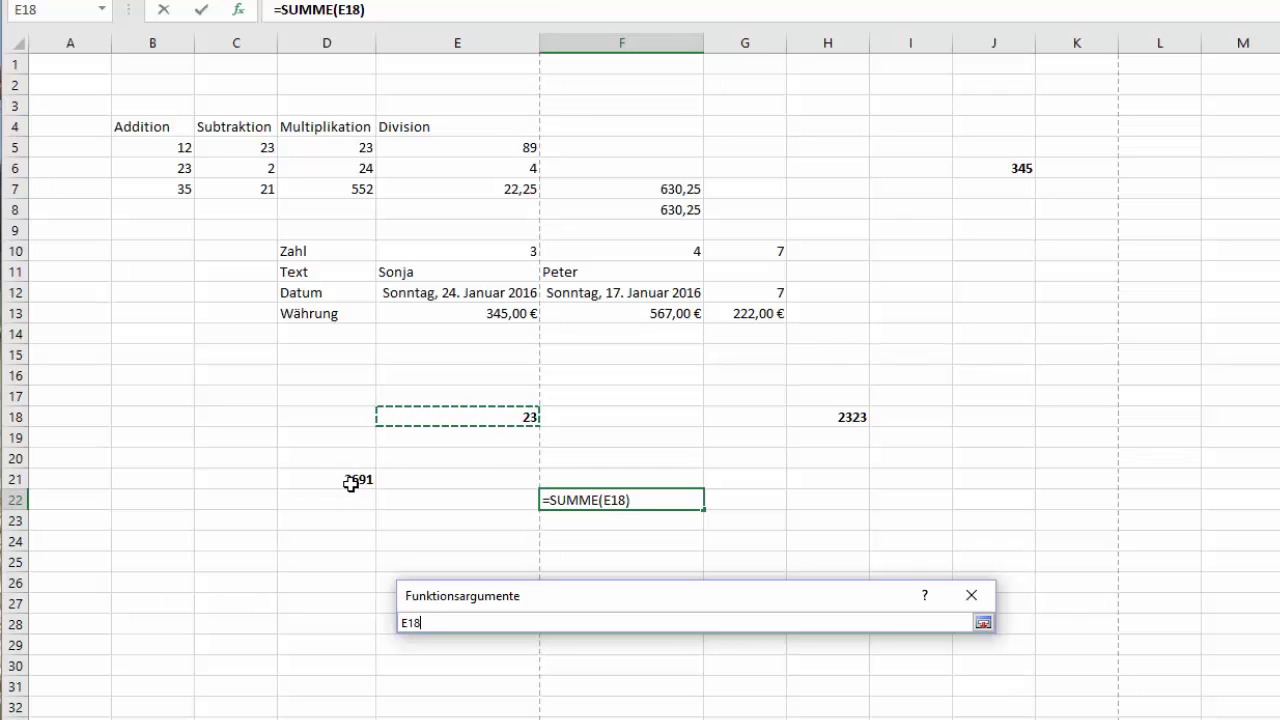
click(350, 484)
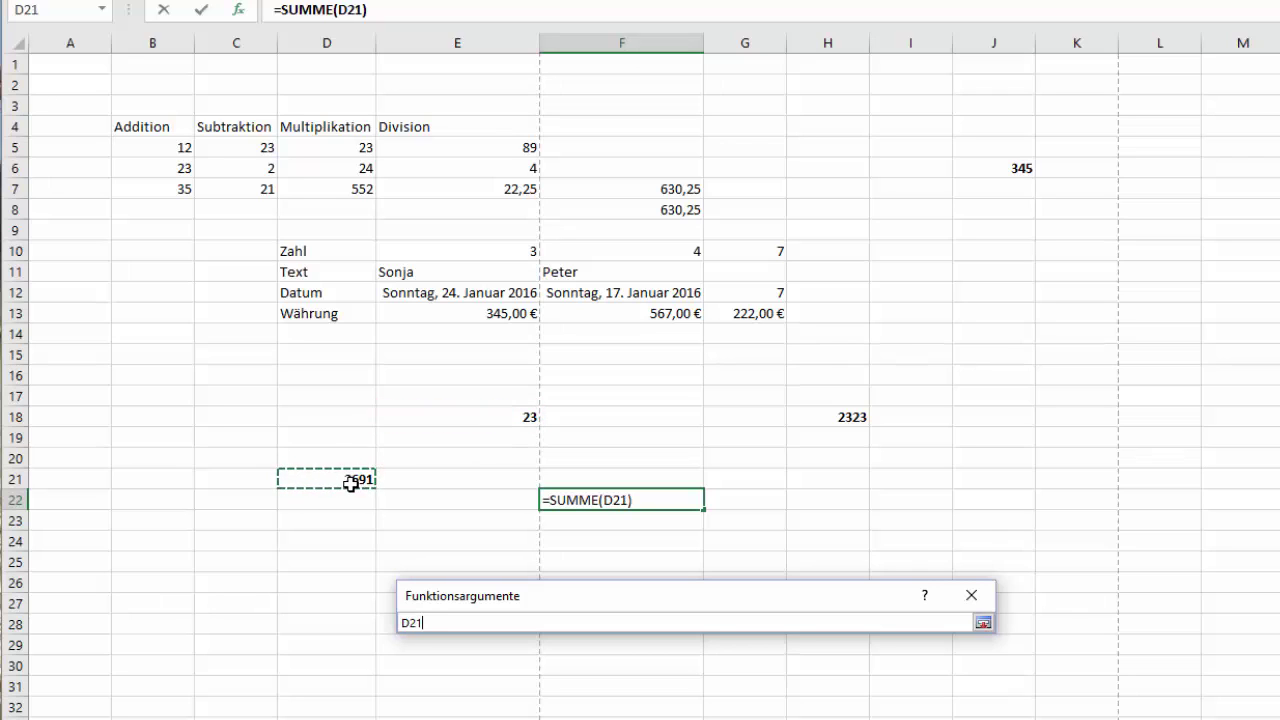
ctrl+click(520, 418)
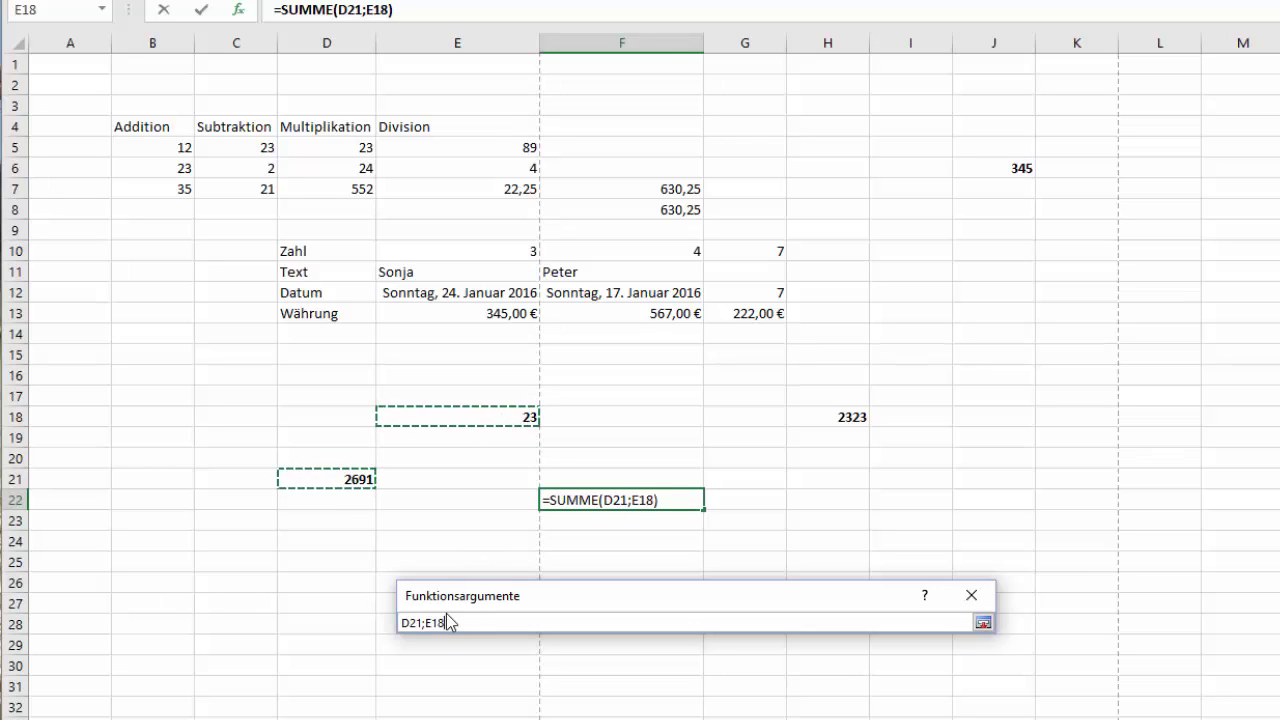
ctrl+click(845, 420)
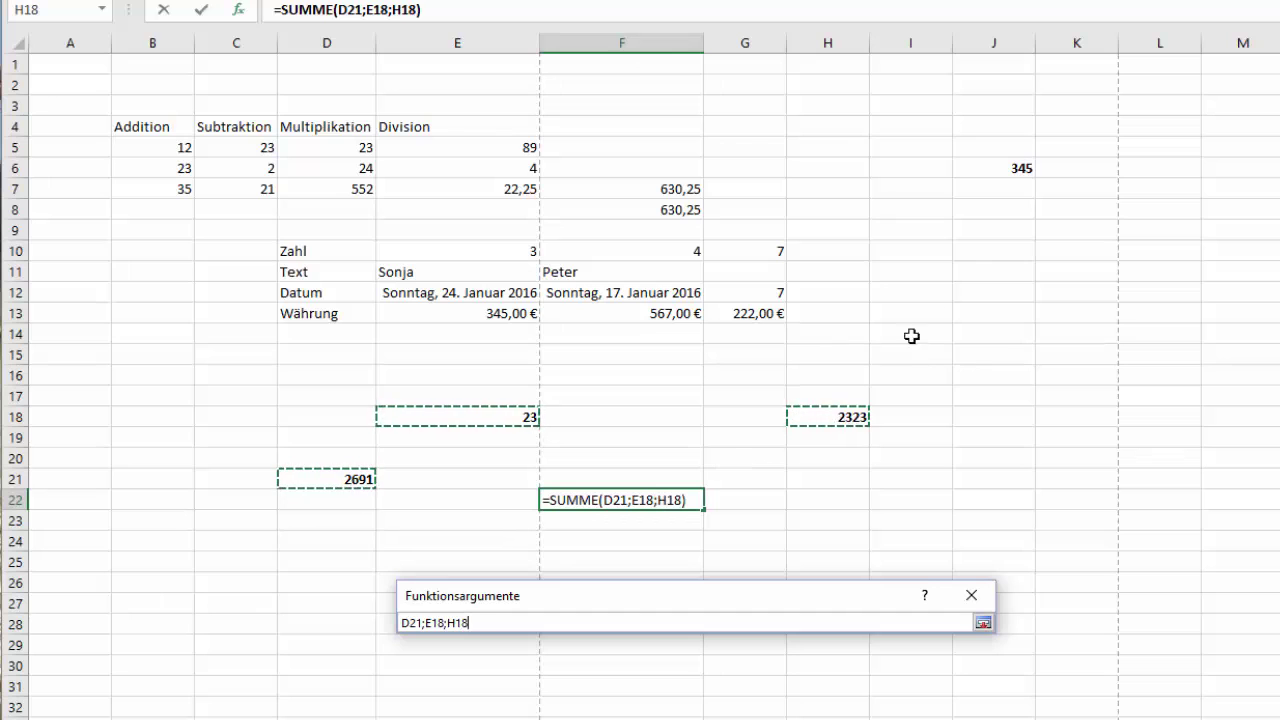
ctrl+click(1018, 170)
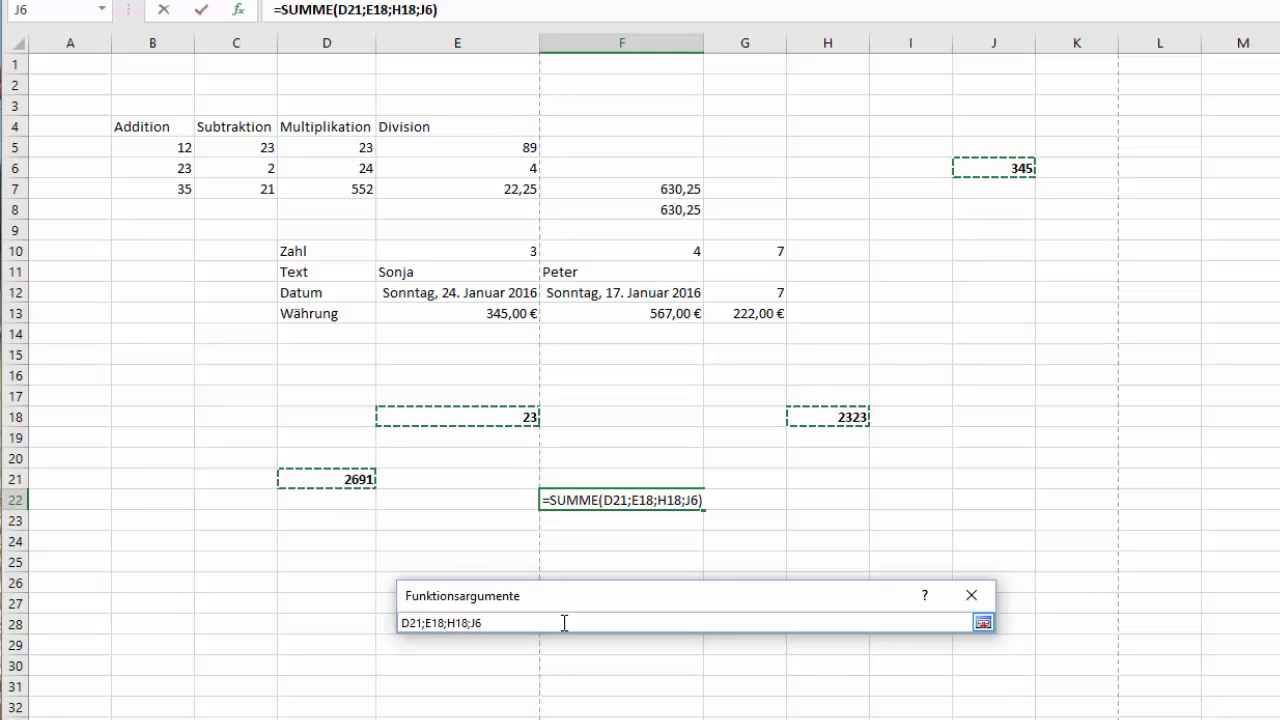
key(Return)
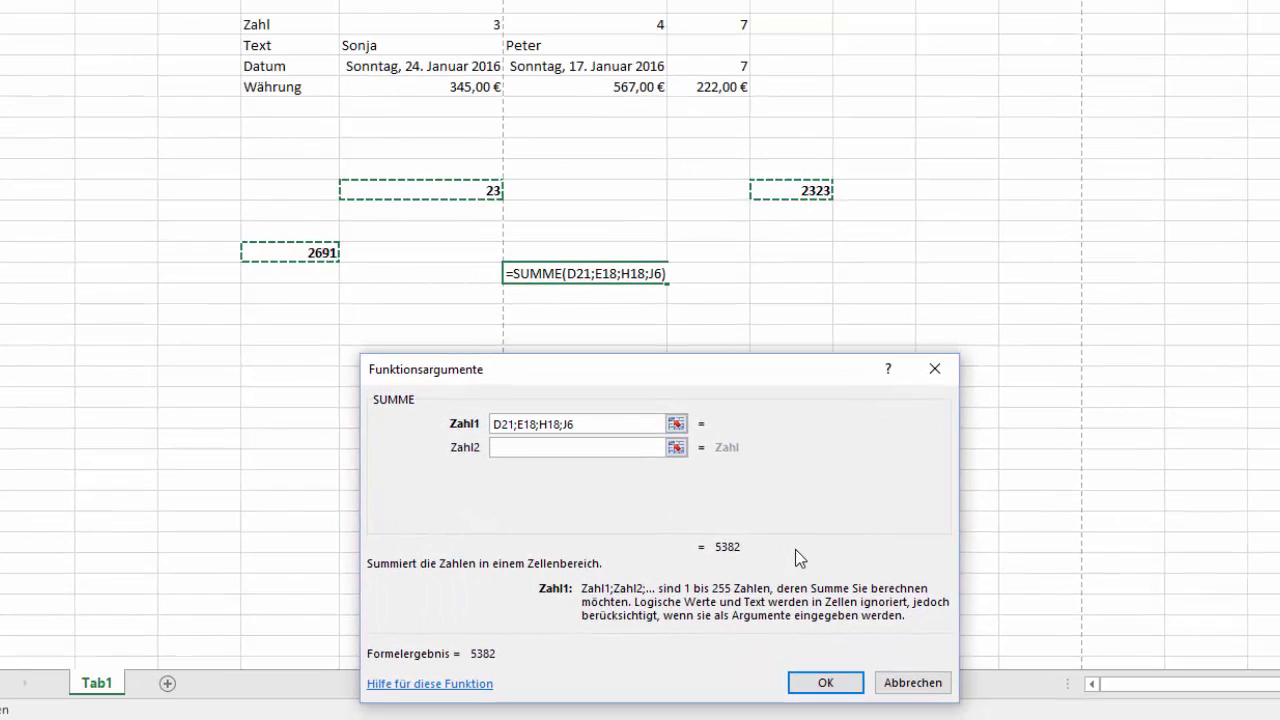
- Confirm the Funktionsargumente dialog so F22 displays 5382, then deselect F22
click(828, 697)
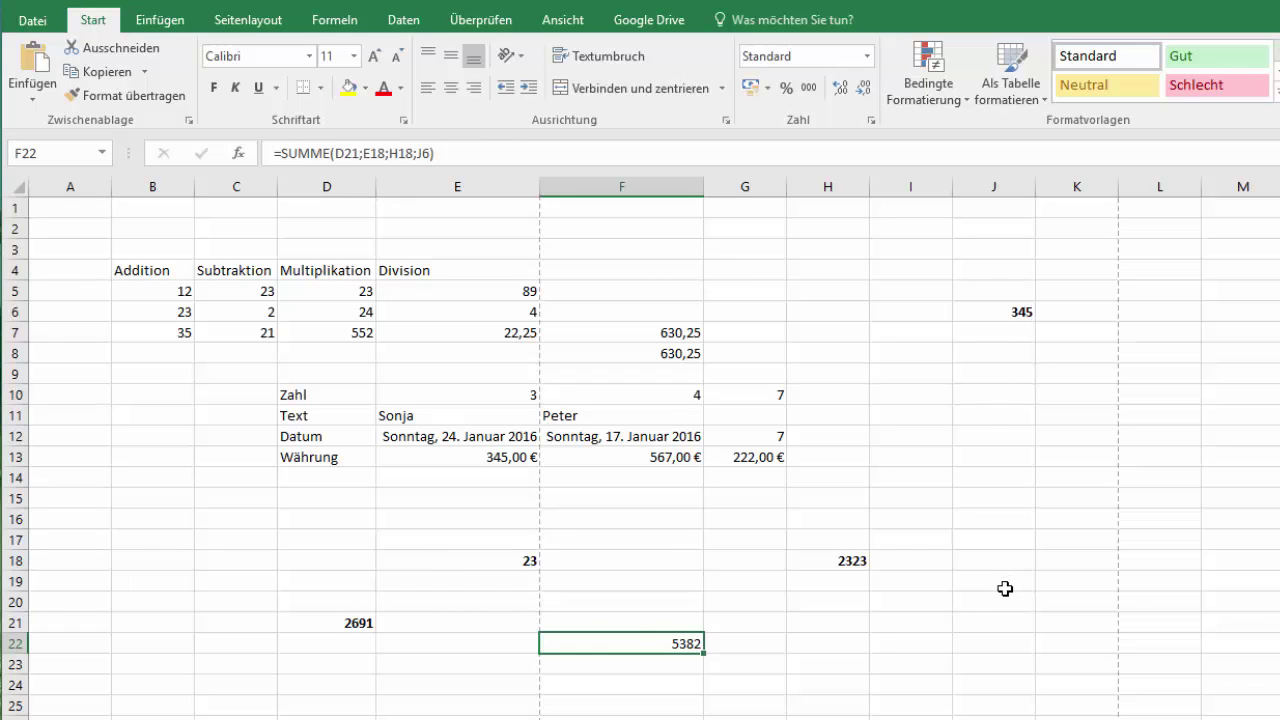
click(865, 637)
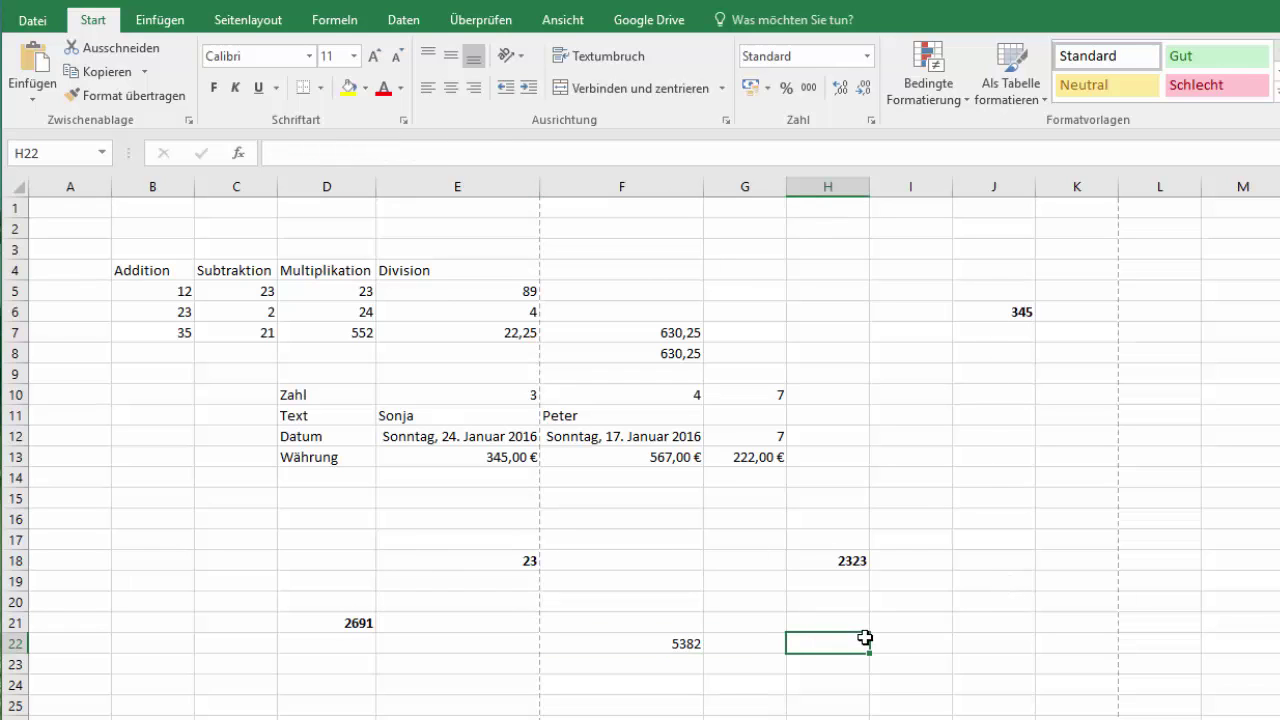